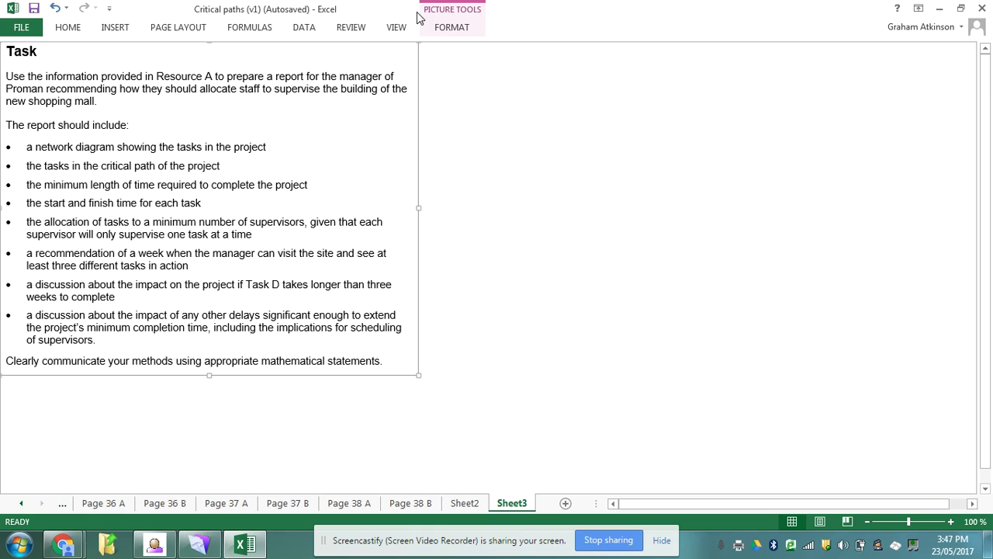
Switch to Sheet2, showing task box A beside the Resource A precedence table.
click(397, 29)
click(396, 28)
click(463, 504)
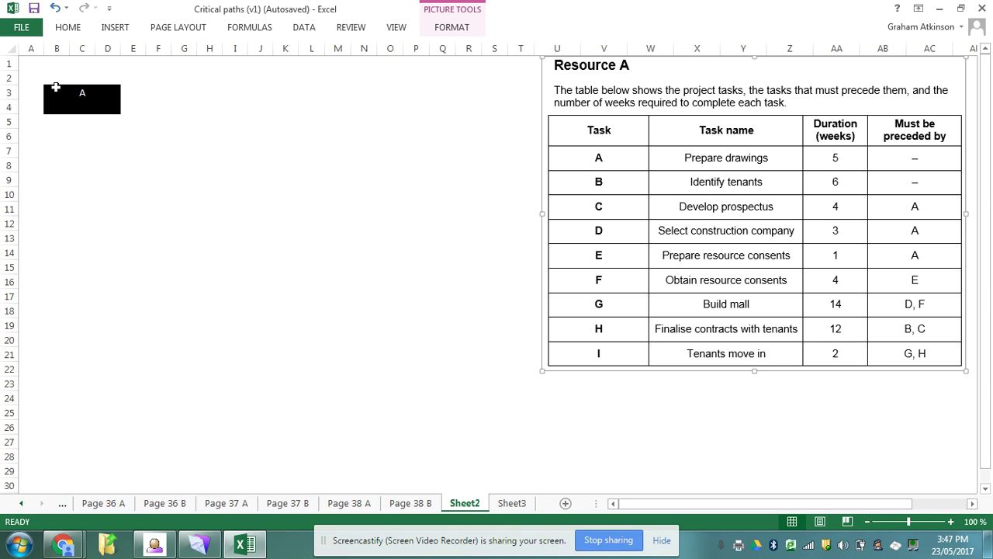
Copy the black A box (B3:D4) to B12 and label the copy B.
drag(56, 88, 108, 109)
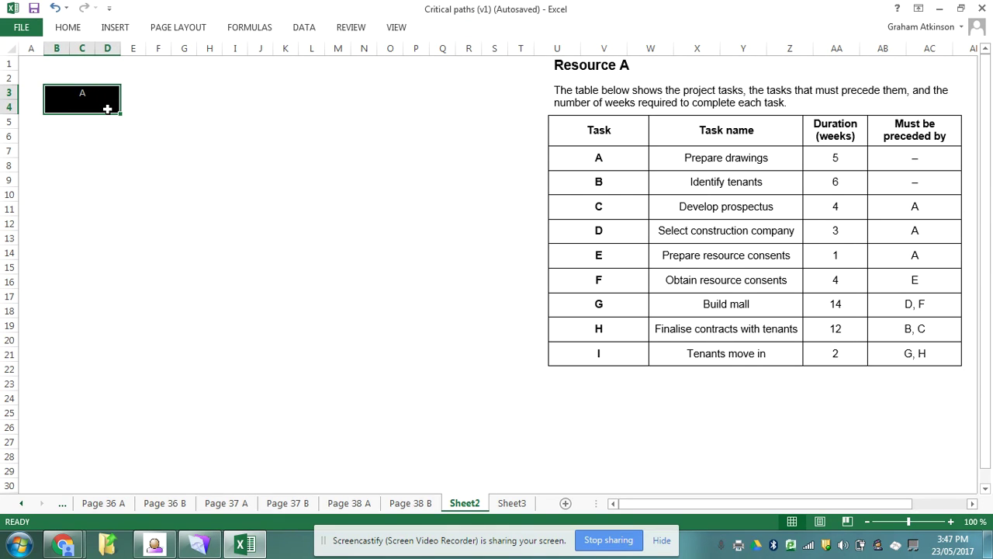
key(ctrl+c)
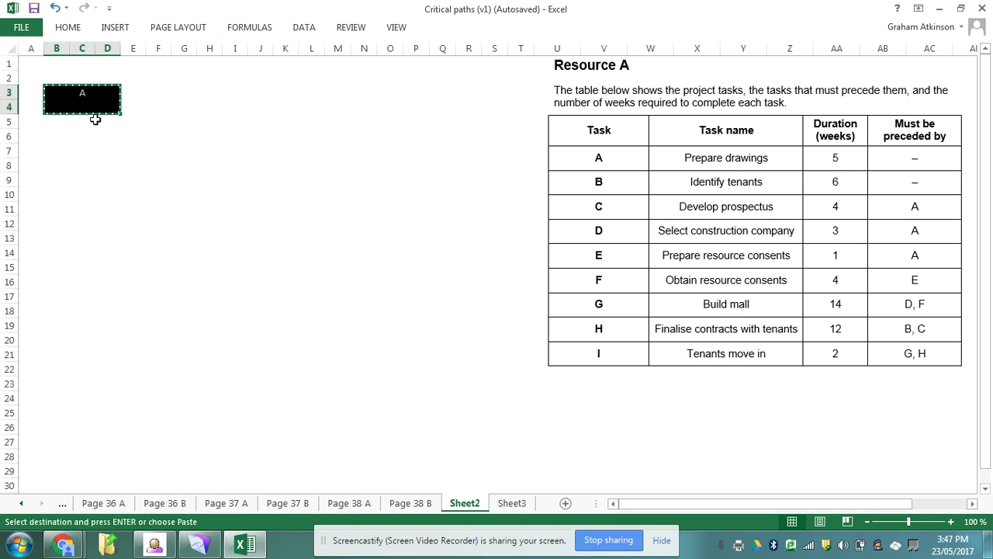
click(65, 228)
key(ctrl+v)
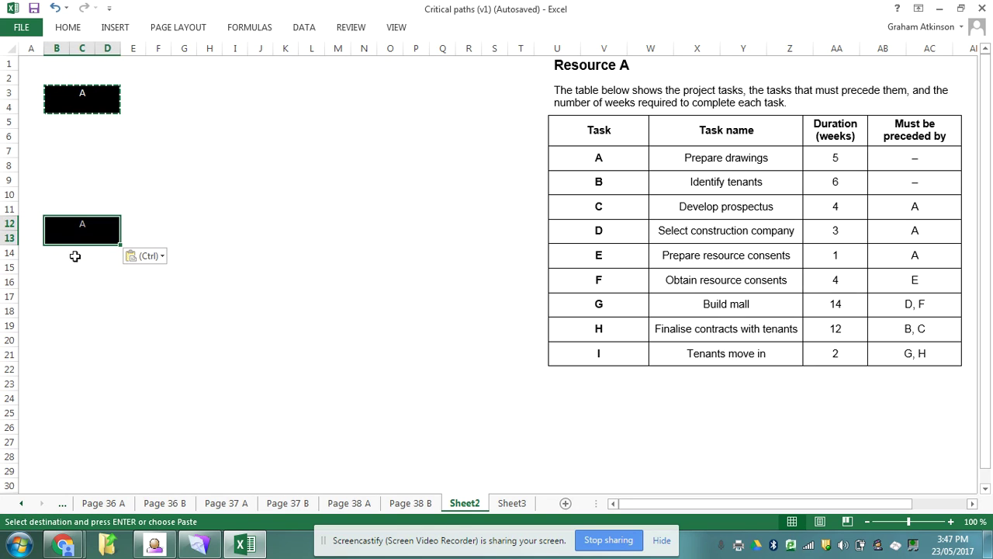
click(77, 226)
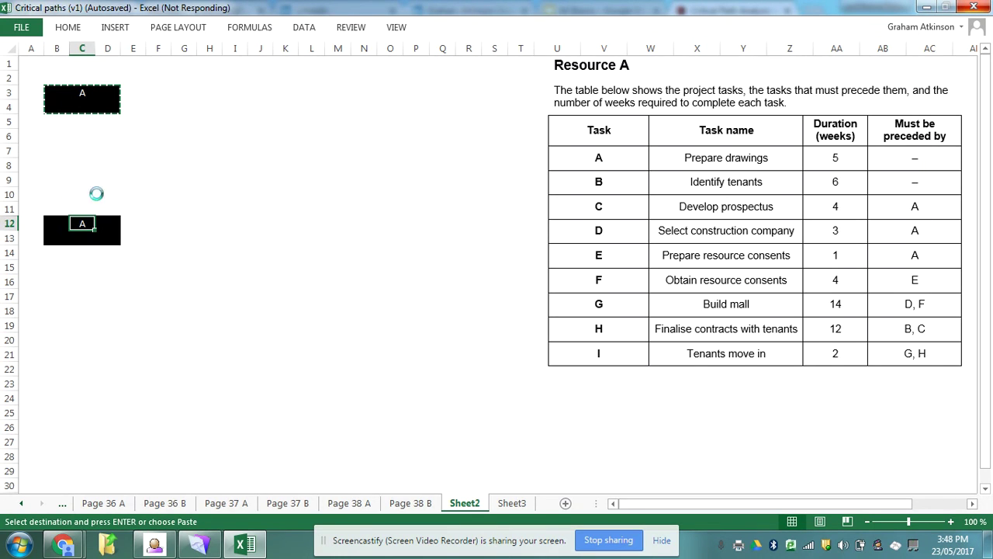
text(B)
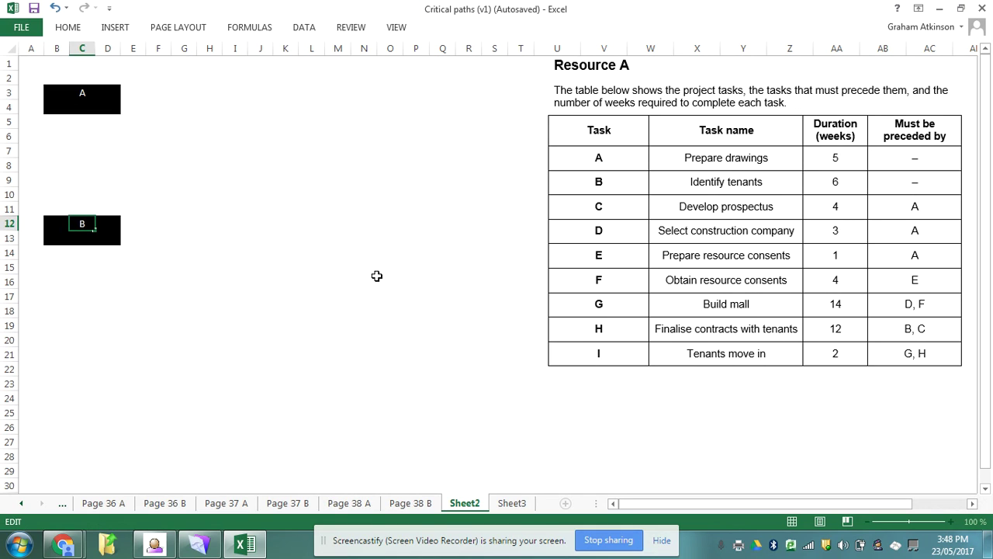
click(141, 241)
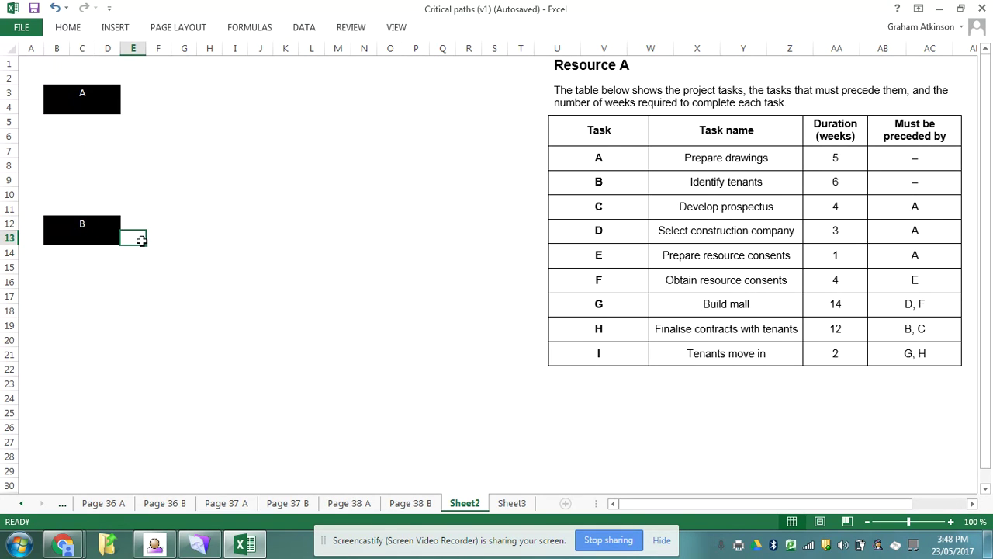
Copy the A box again and paste it at H1 for the next task.
key(Left)
key(Up)
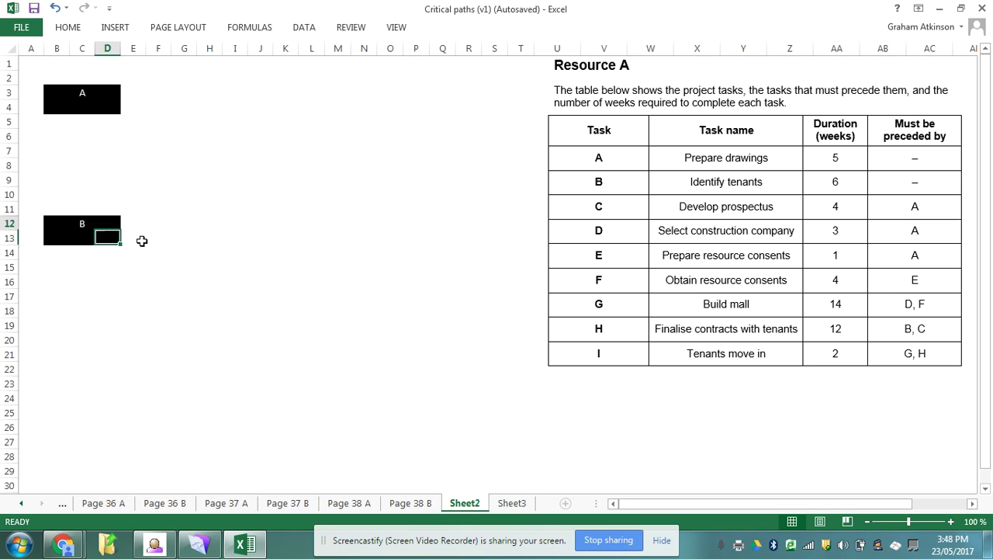
key(Up)
key(Left)
key(Left)
key(Up)
key(Up)
key(Up)
key(Up)
key(Up)
key(Up)
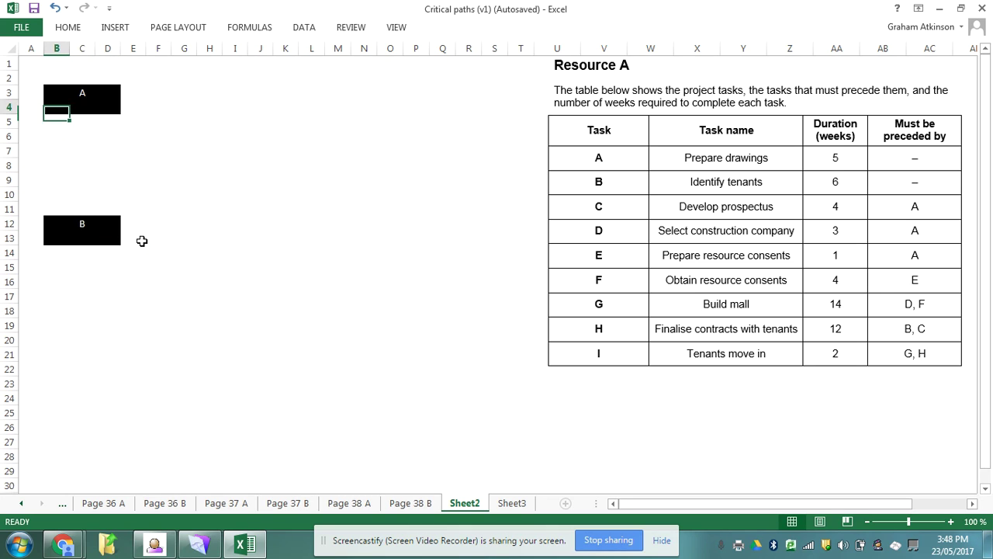
key(Up)
key(shift+Up)
key(shift+Right)
key(shift+Right)
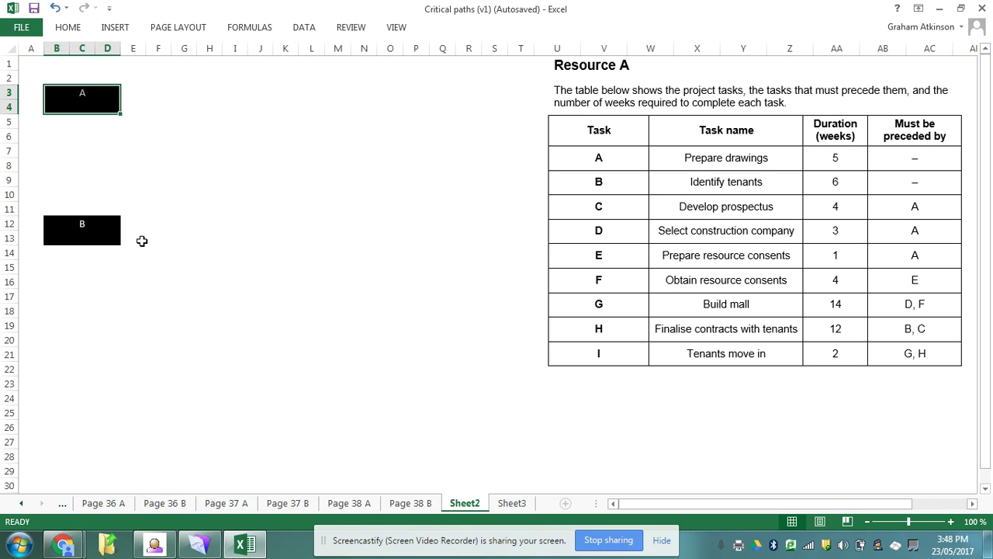
key(ctrl+c)
key(Right)
key(Right)
key(Right)
key(Right)
key(Right)
key(Right)
key(Up)
key(Up)
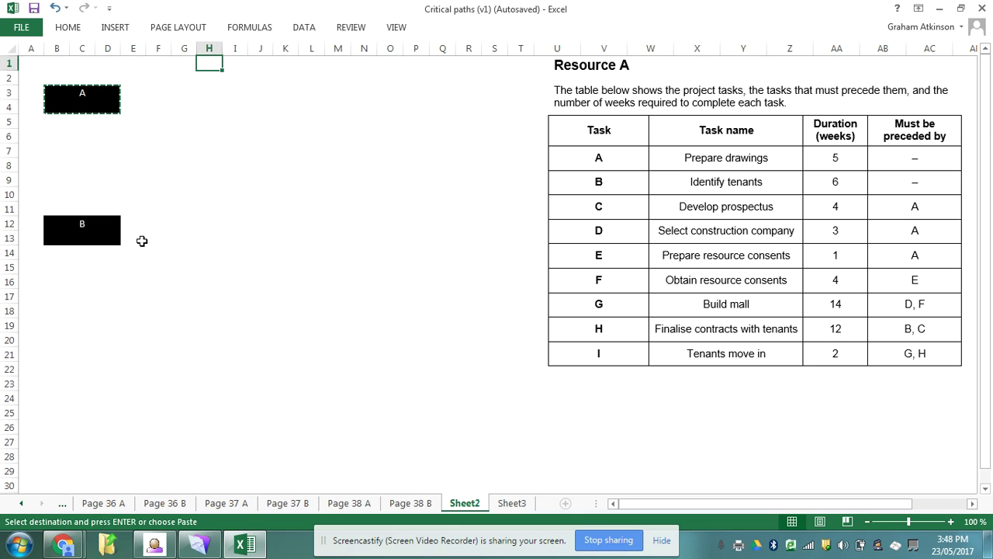
key(ctrl+v)
key(Right)
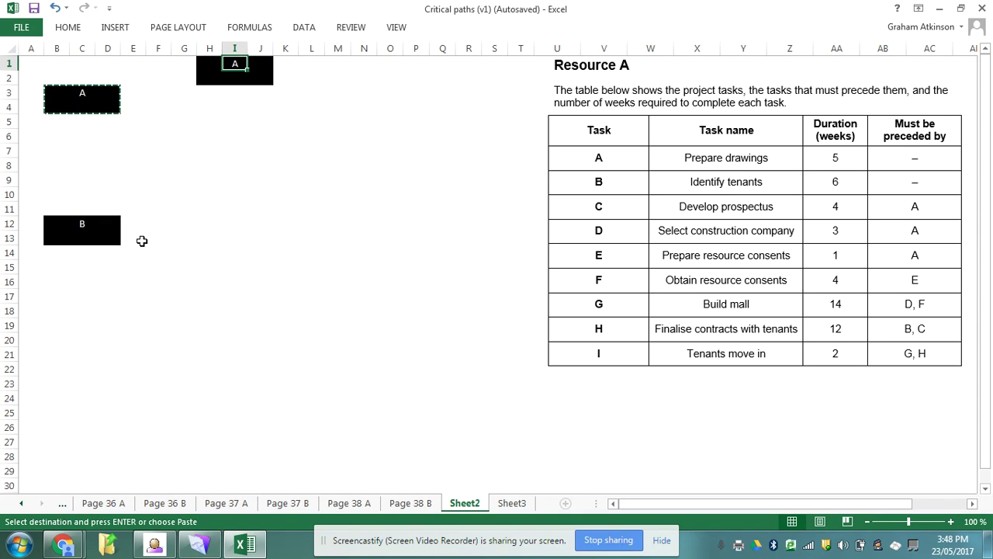
Label the top-right box C and paste two copies of it at H4 and H7.
text(C)
click(205, 113)
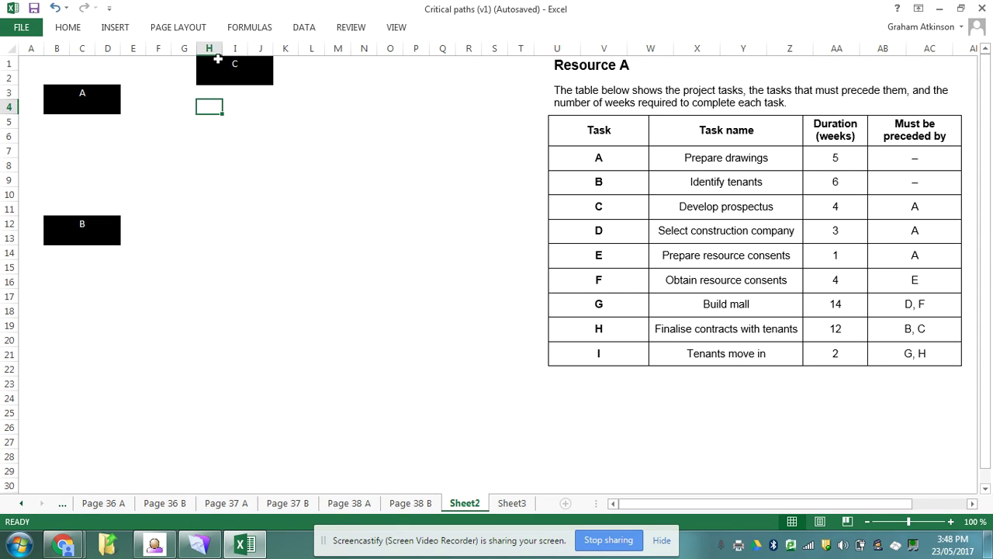
drag(204, 60, 256, 74)
key(ctrl+c)
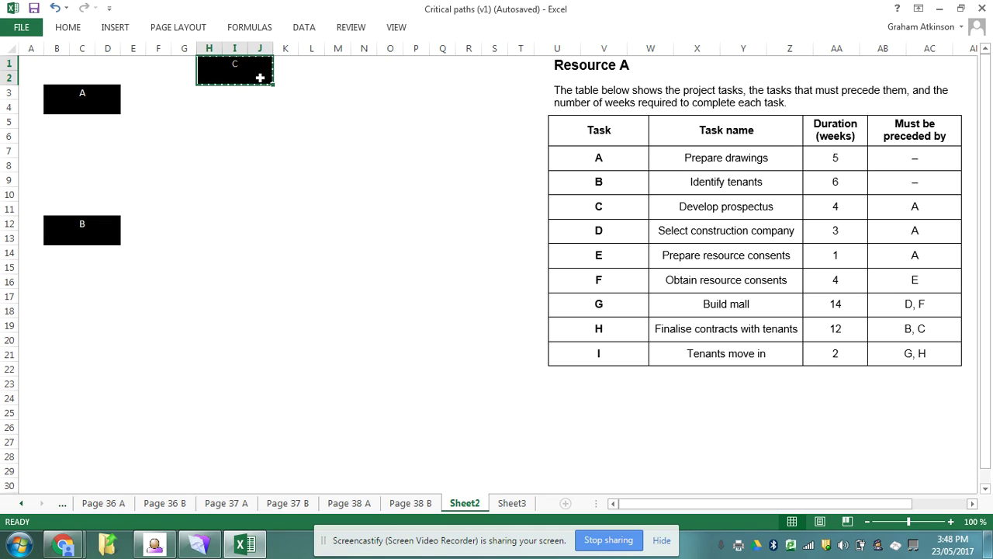
key(Down)
key(Down)
key(Down)
key(ctrl+v)
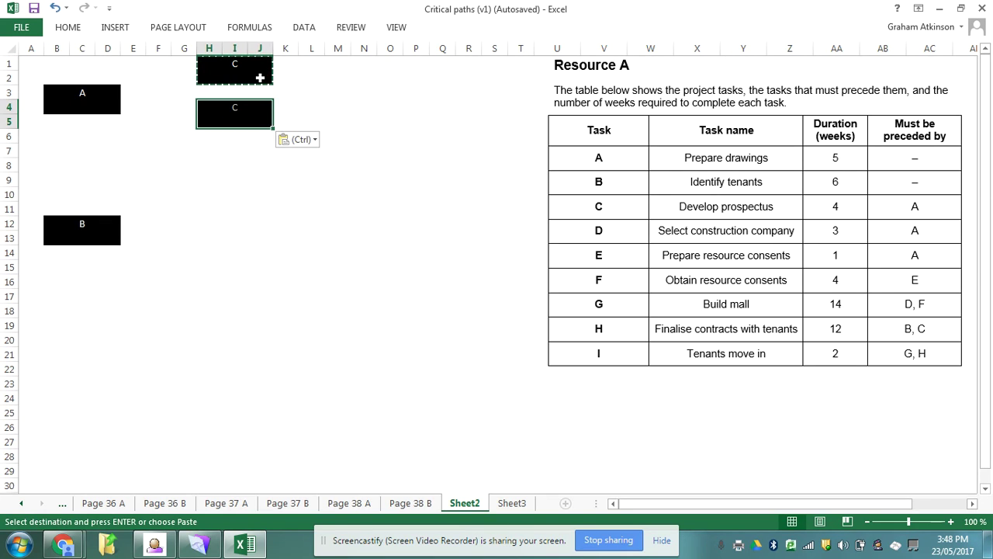
key(Down)
key(Down)
key(Down)
key(ctrl+v)
Label the two new stacked boxes D and E.
key(Up)
key(Up)
key(Up)
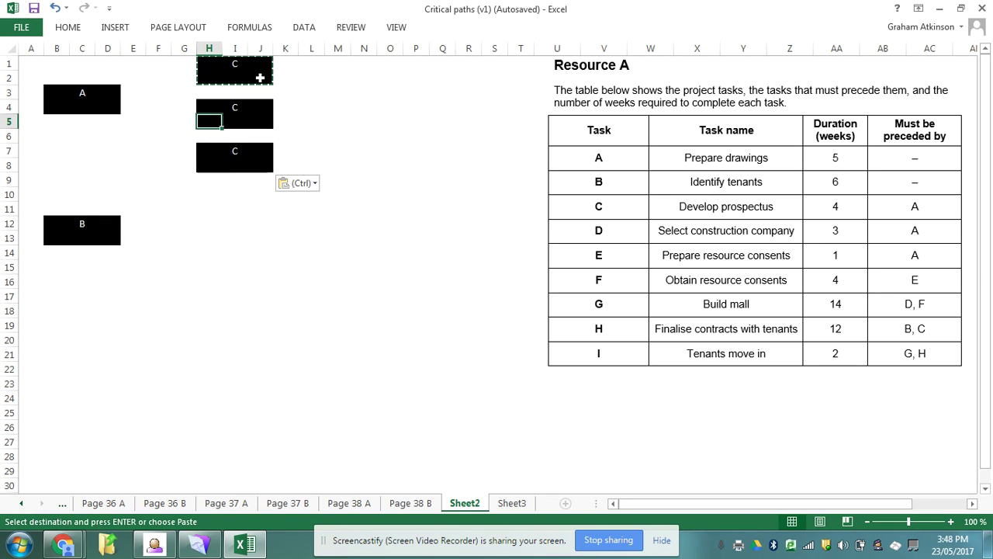
key(Right)
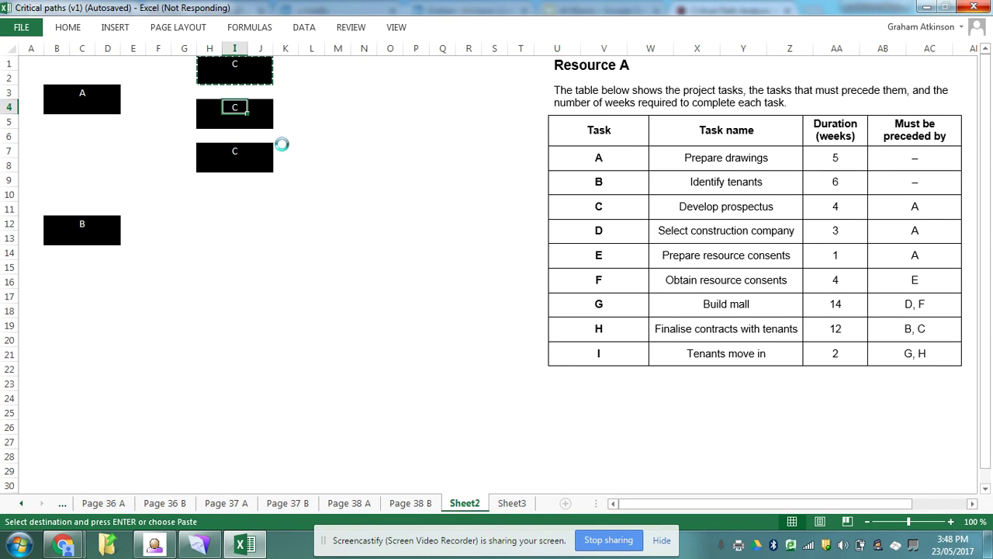
text(D)
click(233, 152)
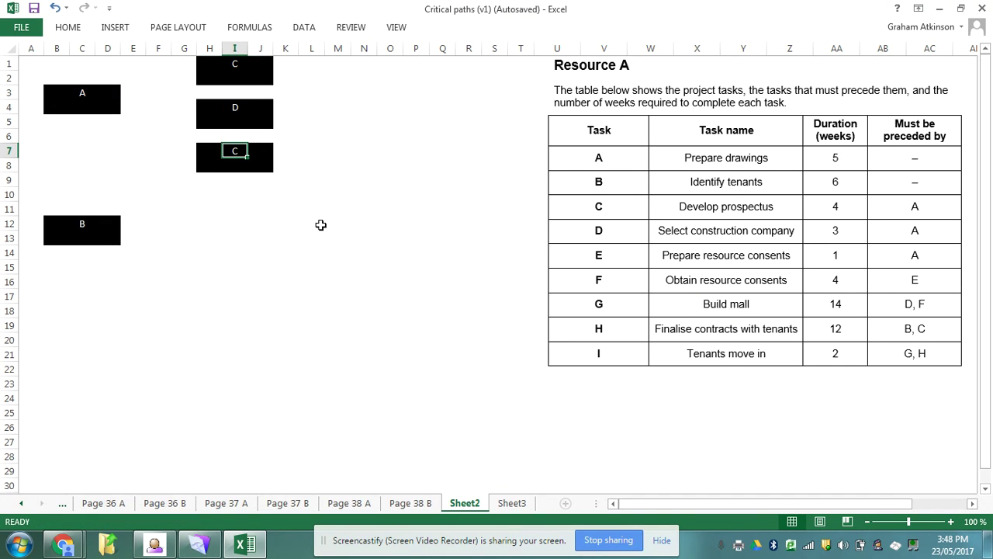
text(E)
click(267, 213)
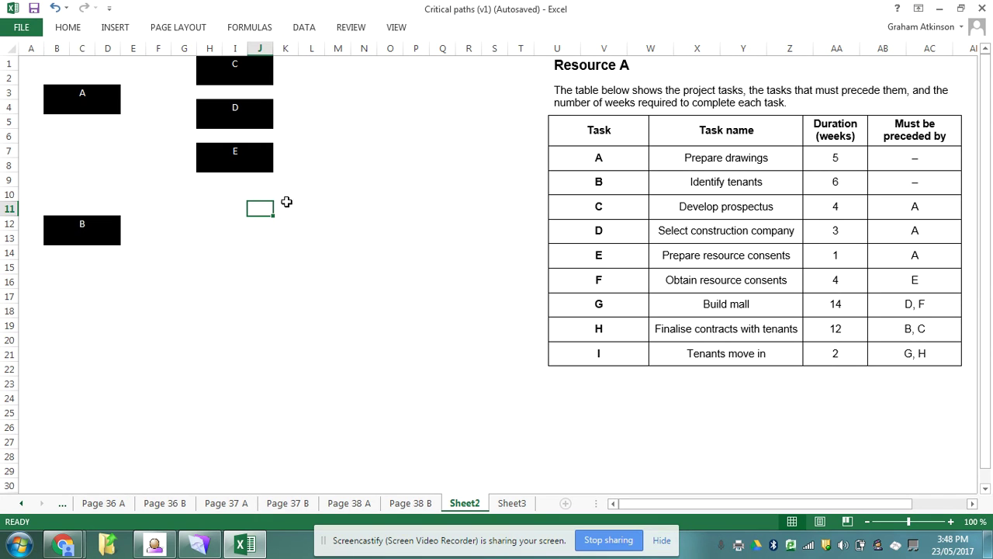
Browse the ribbon tabs, then pick a line shape from Insert > Shapes.
click(396, 30)
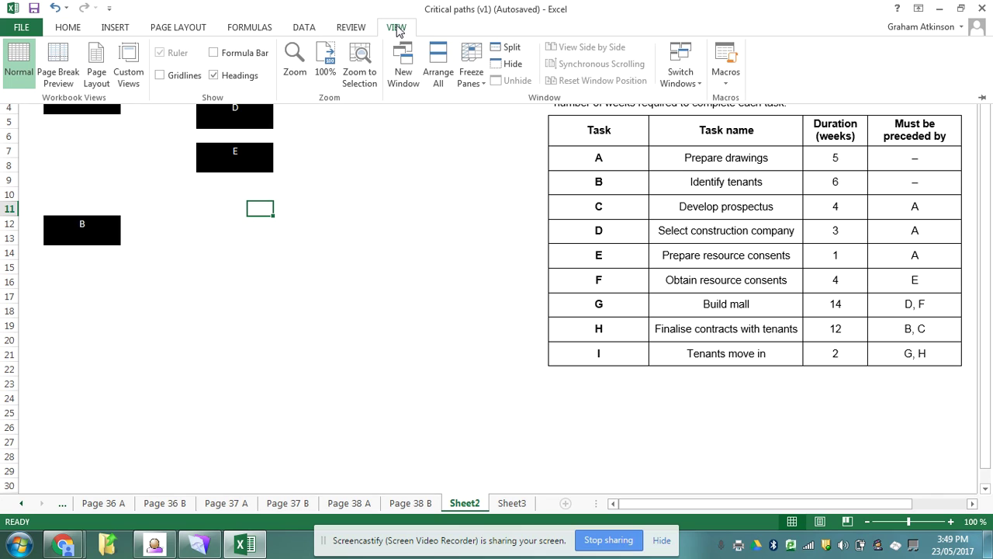
click(354, 30)
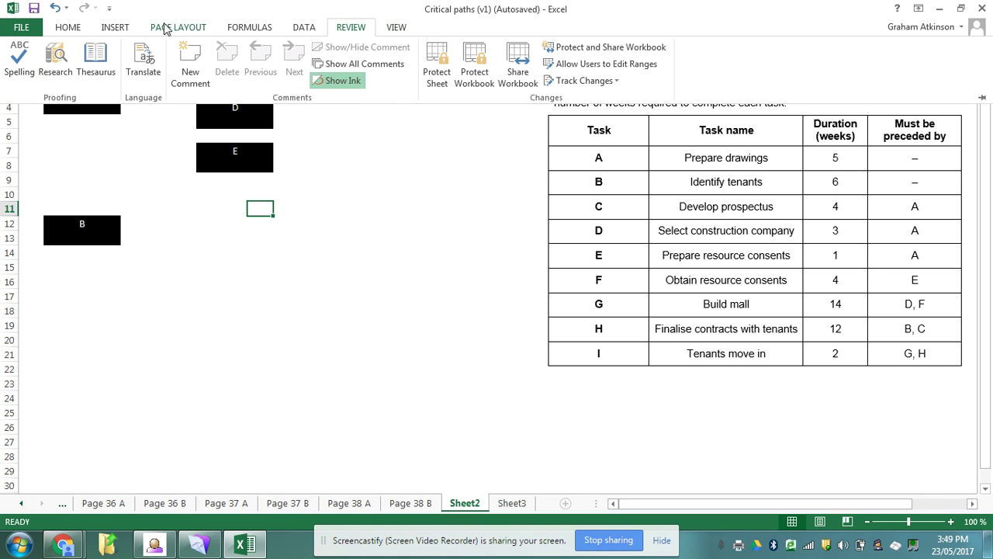
click(301, 29)
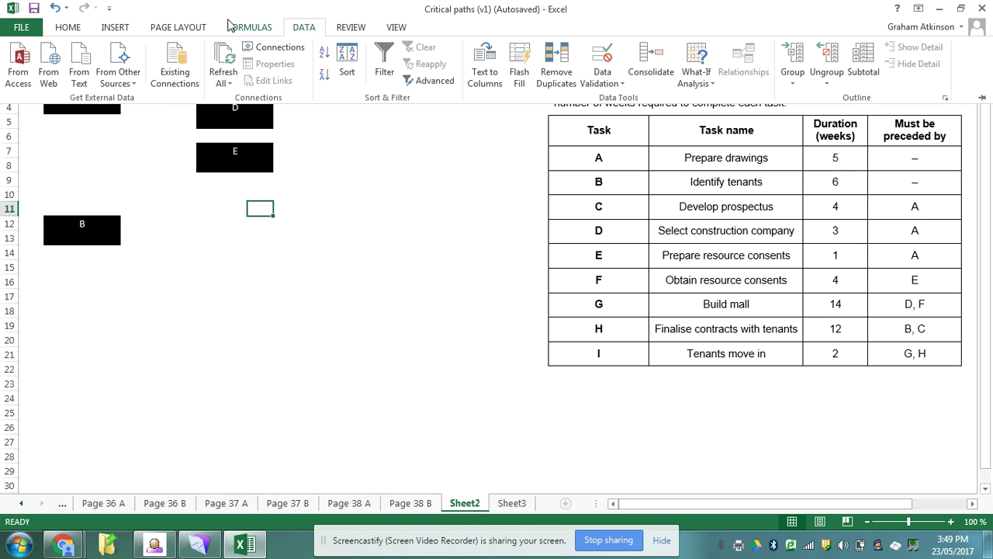
click(242, 30)
click(183, 34)
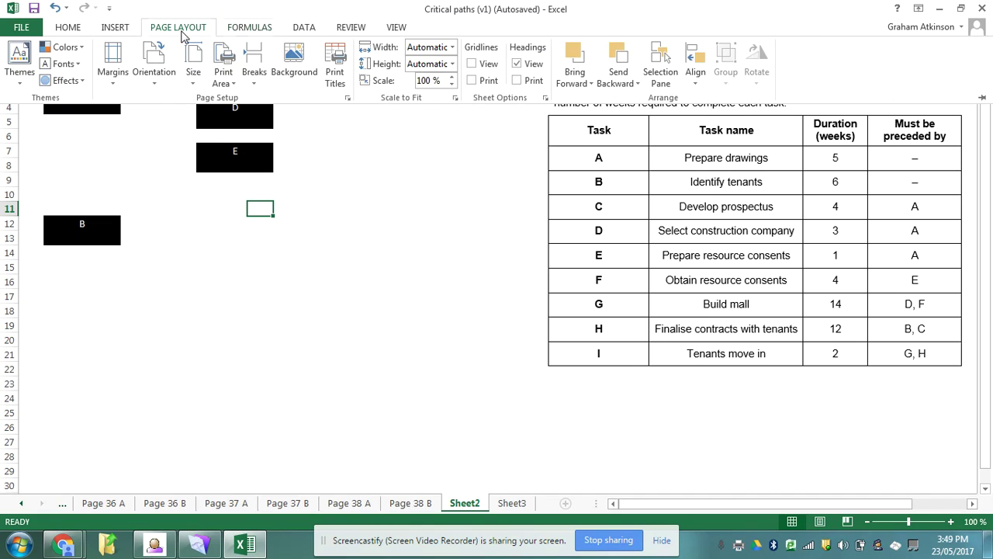
click(107, 29)
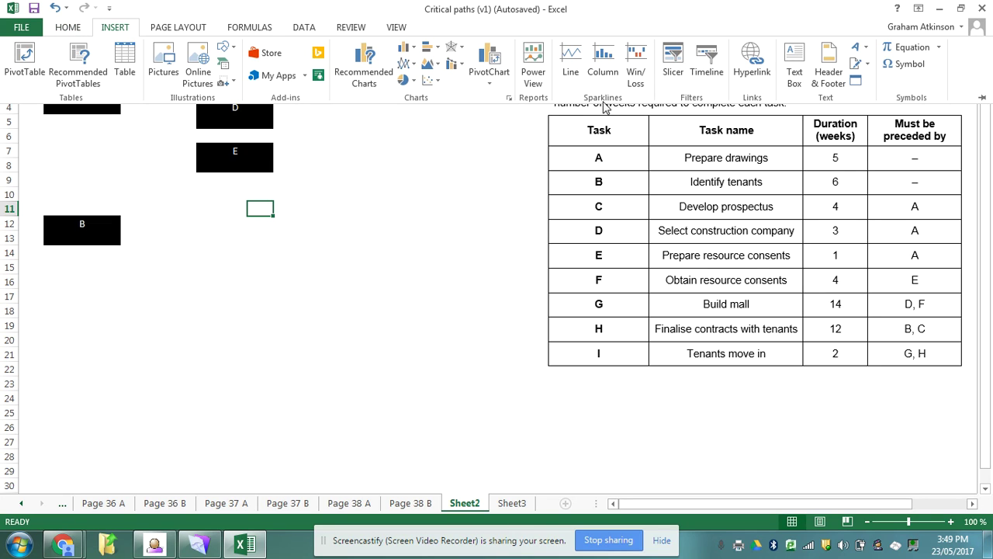
click(867, 63)
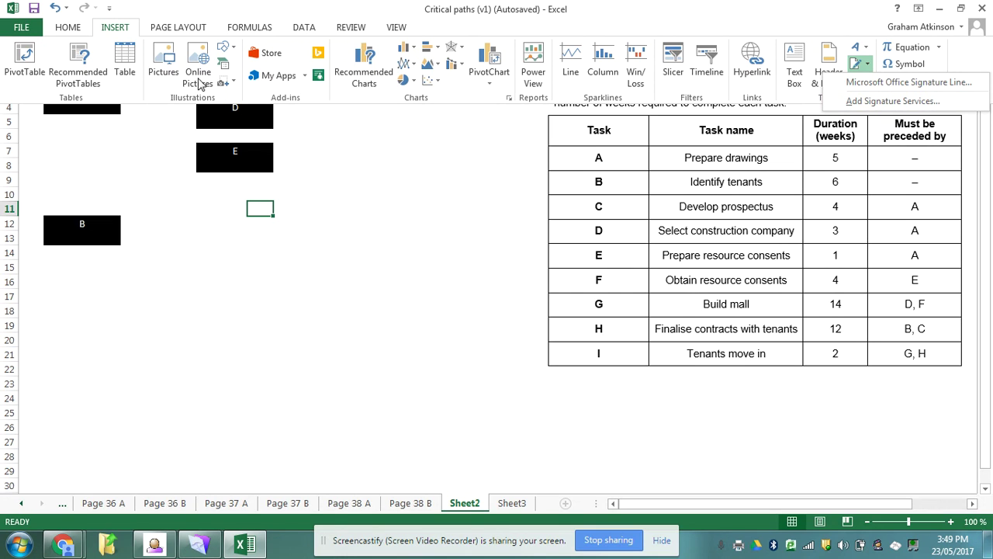
click(159, 28)
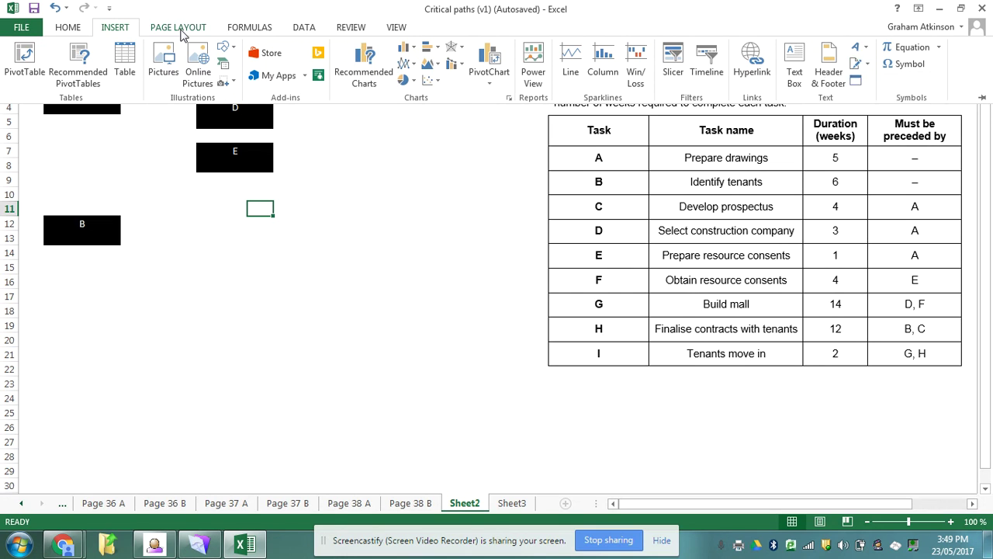
click(159, 28)
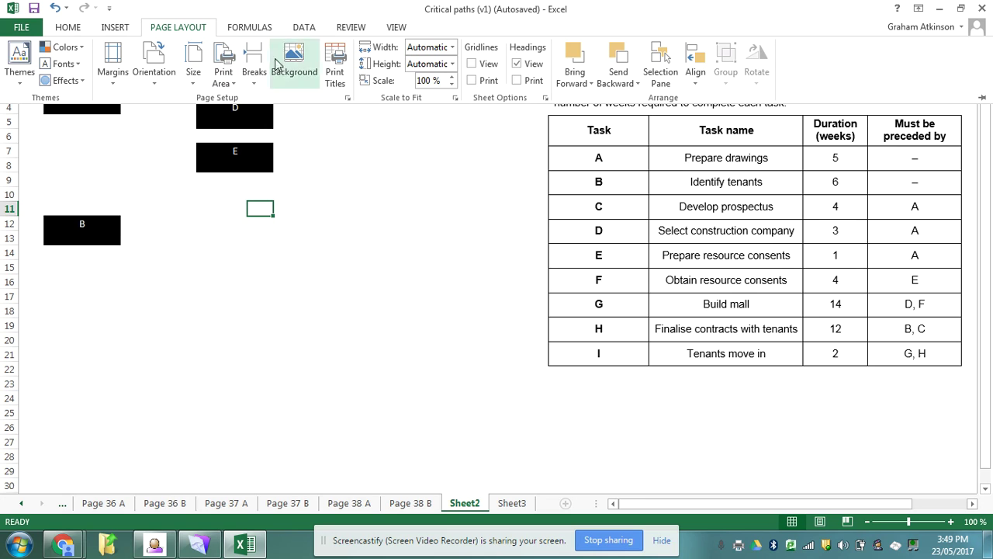
click(121, 28)
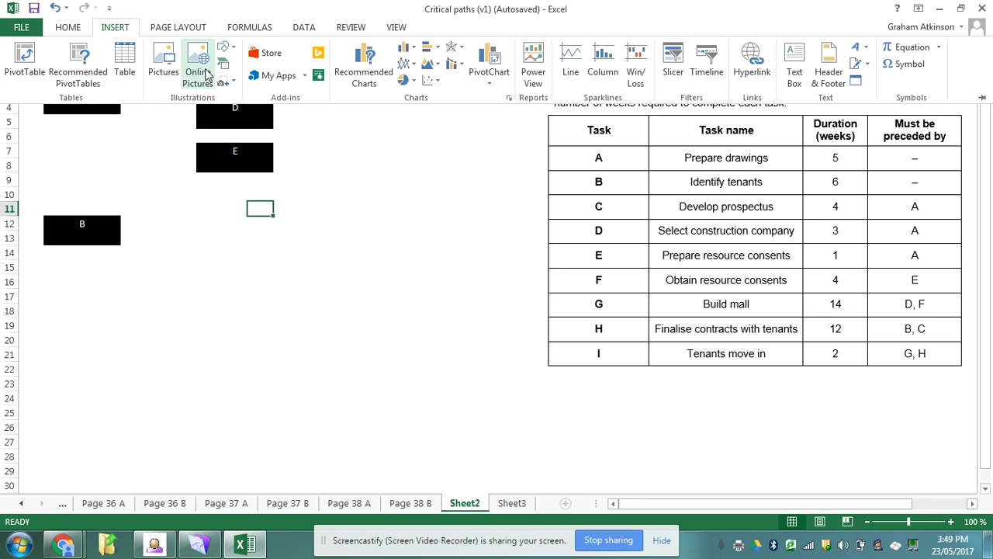
click(225, 48)
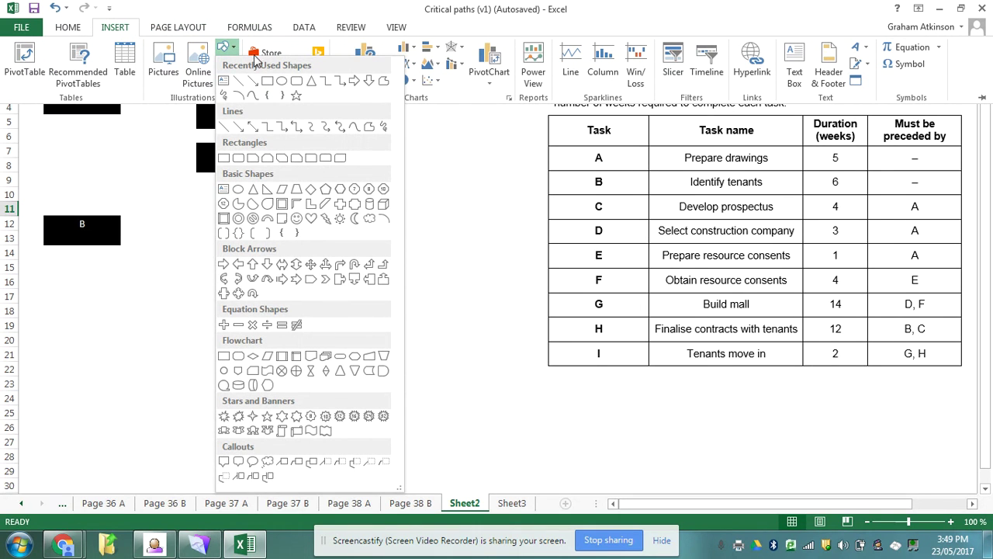
click(238, 81)
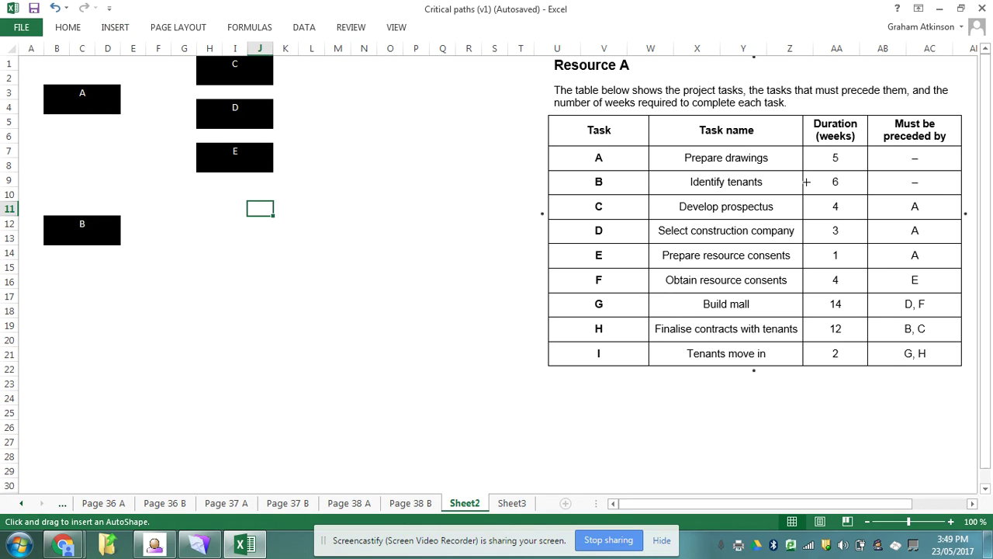
Draw a tick line beside task E in the table, then copy the E box to L7.
drag(584, 145, 608, 163)
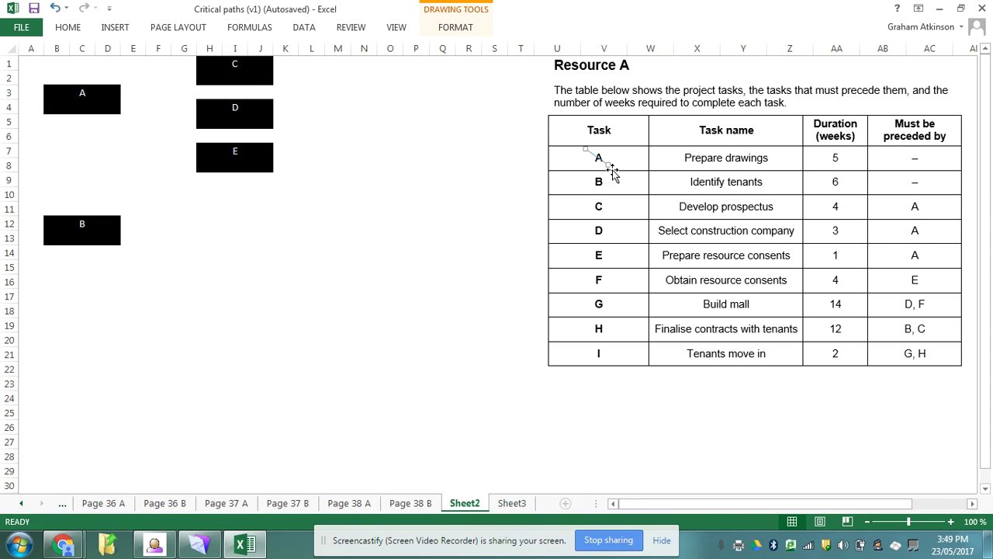
drag(614, 175, 602, 253)
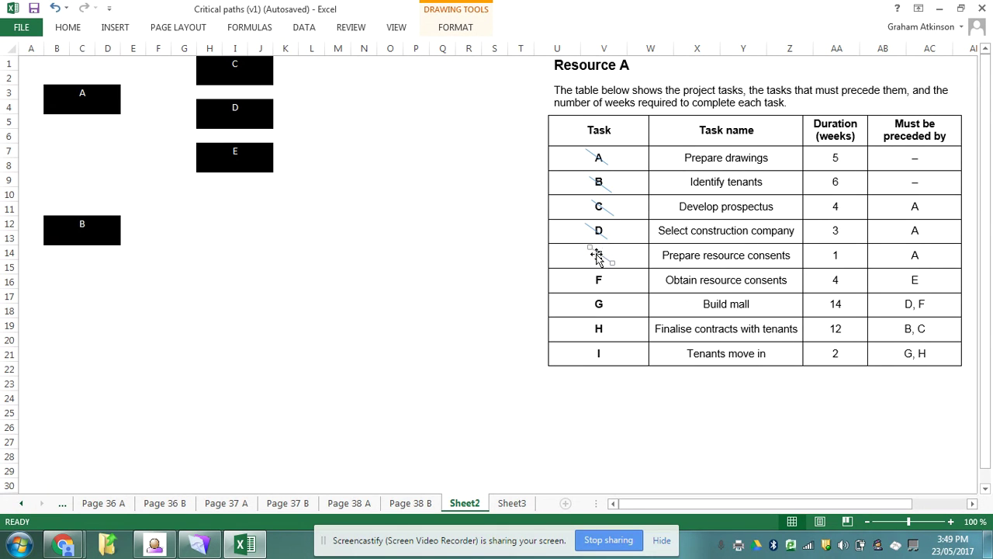
click(259, 155)
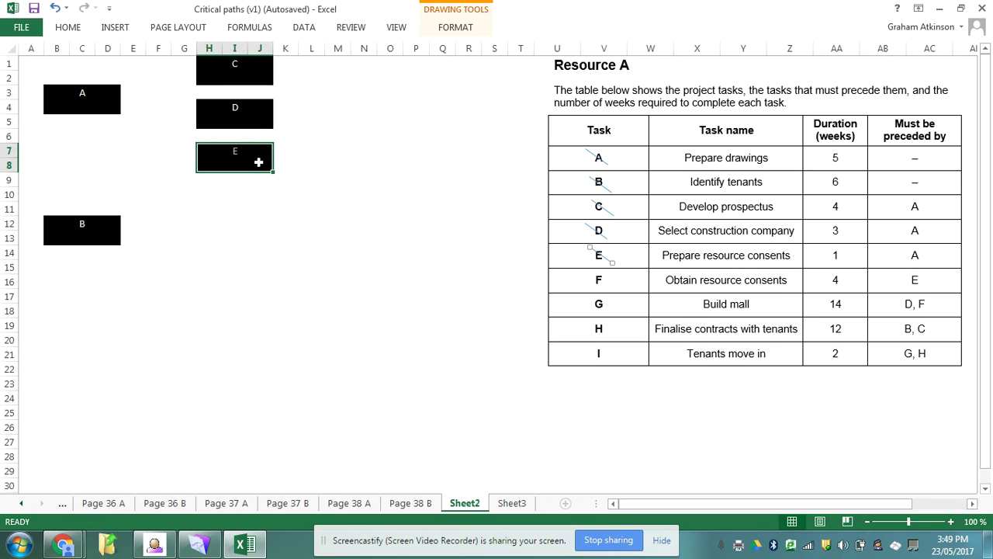
key(ctrl+c)
key(Right)
key(Right)
key(Right)
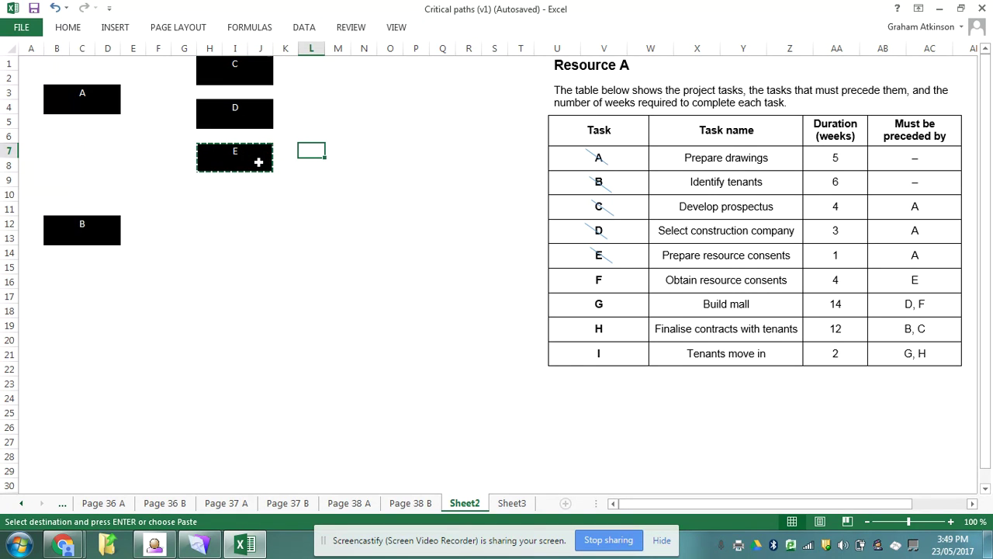
key(ctrl+v)
Relabel the L7 copy F, tick task F in the table, and paste box F at P5.
click(344, 151)
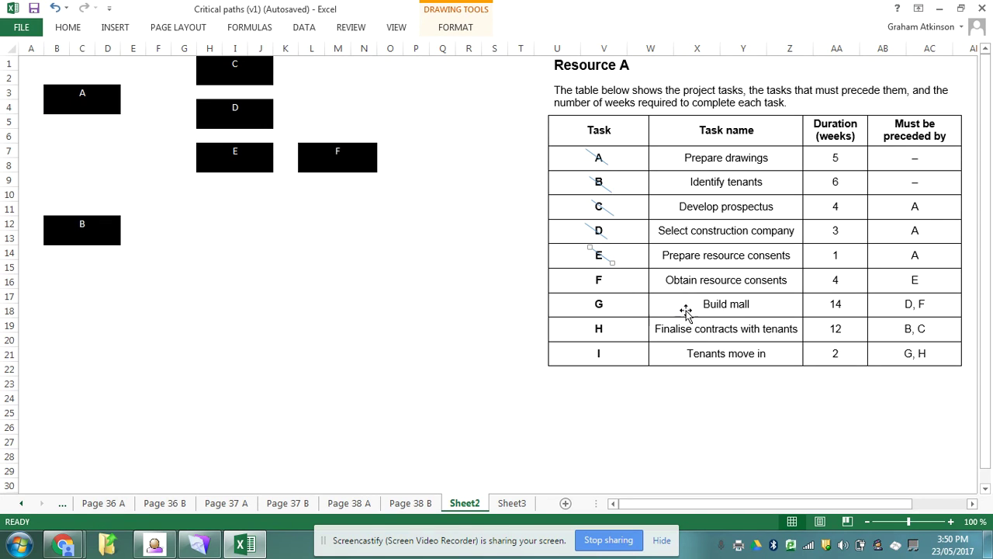
drag(628, 268, 610, 278)
click(304, 149)
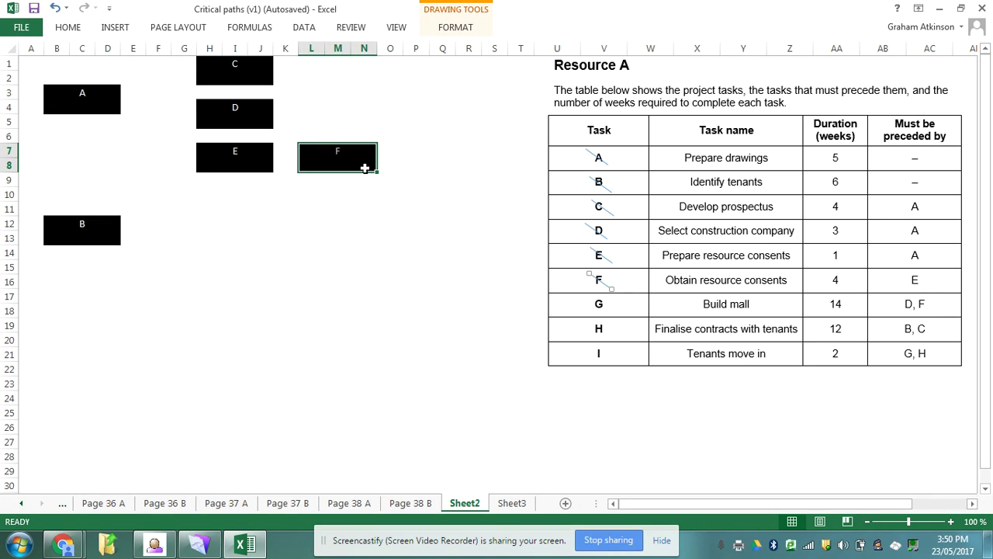
key(ctrl+c)
key(Right)
key(Right)
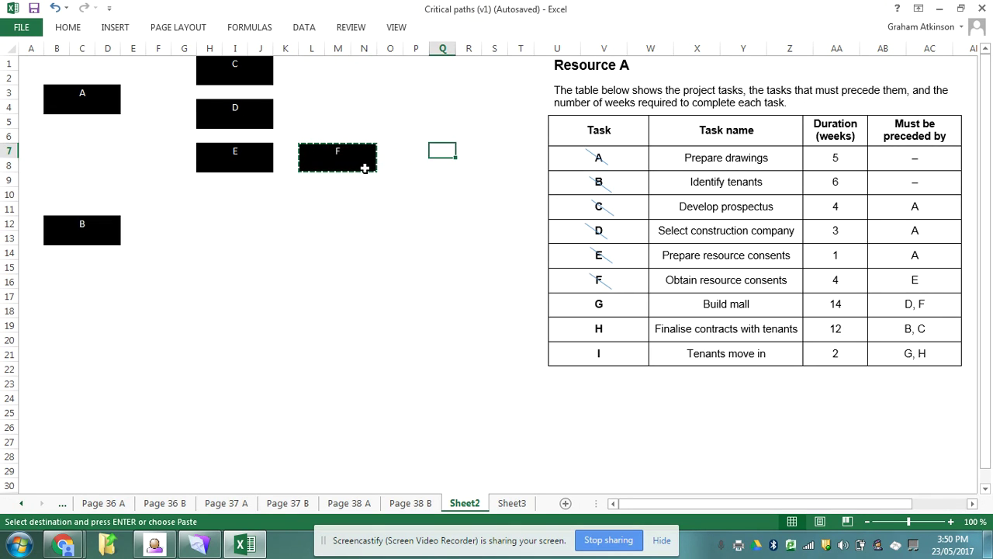
key(Up)
key(Up)
key(Left)
key(ctrl+v)
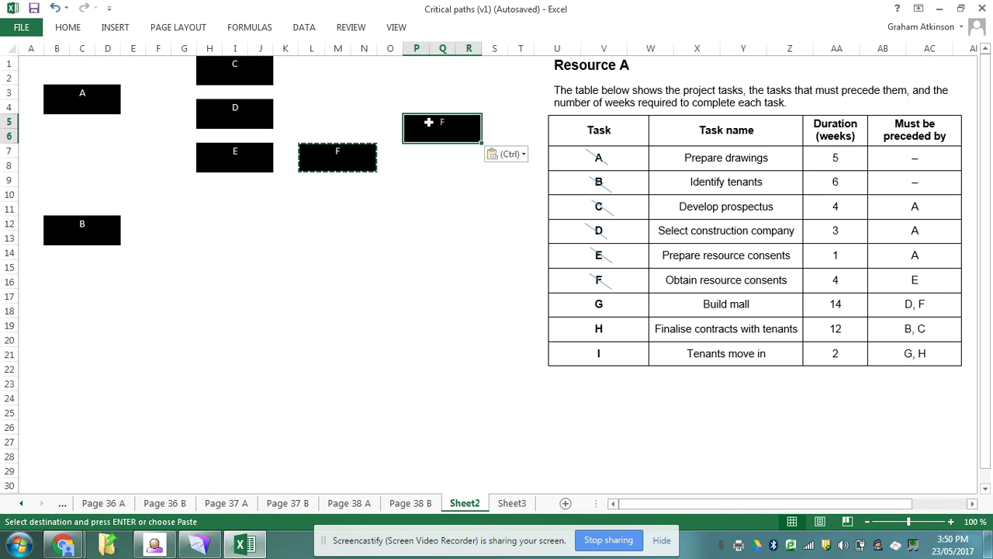
Label the P5 box G and add a tick beside task G in the table.
click(440, 120)
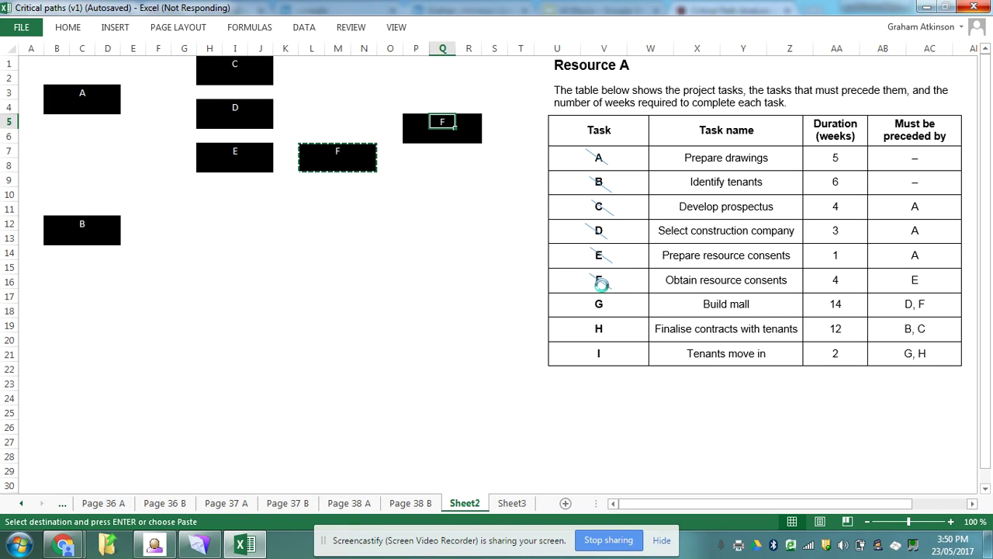
text(G)
click(600, 281)
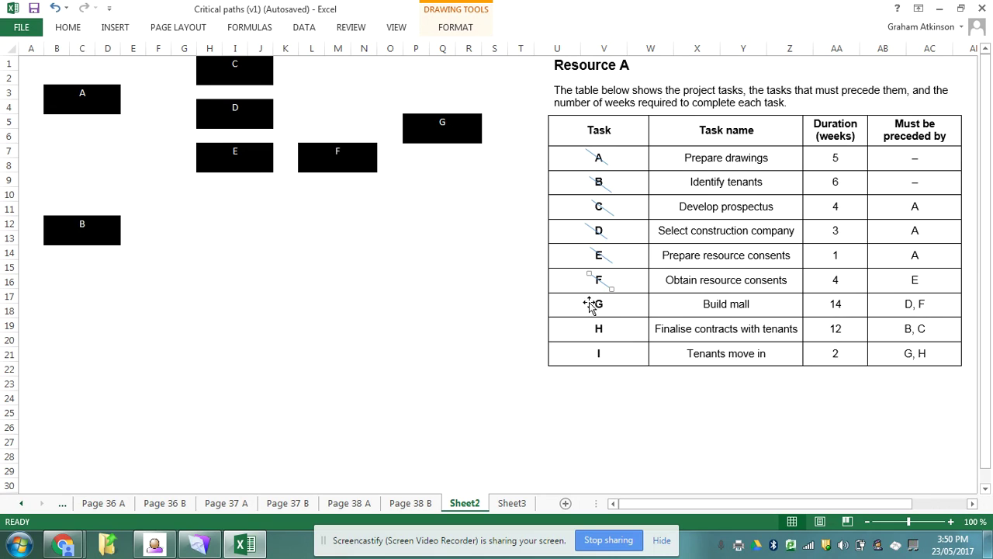
drag(603, 283, 606, 308)
Insert three blank rows above row 1 of Sheet2.
right_click(9, 63)
click(66, 168)
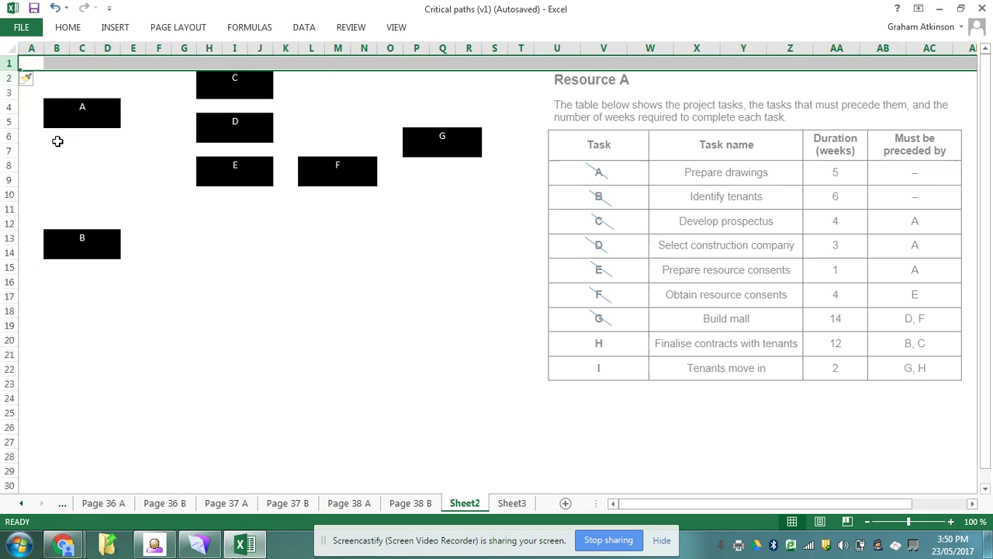
right_click(14, 63)
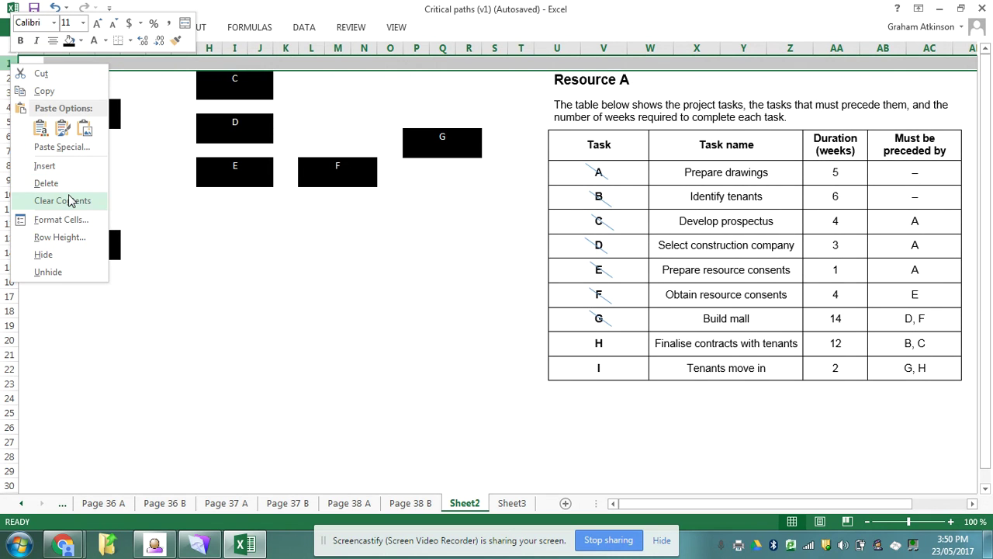
click(77, 168)
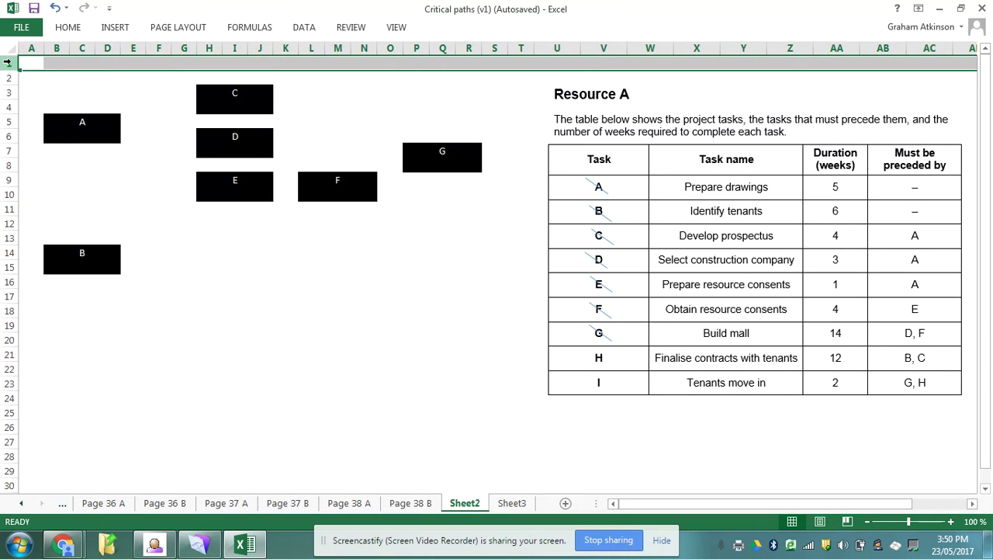
right_click(12, 64)
click(60, 168)
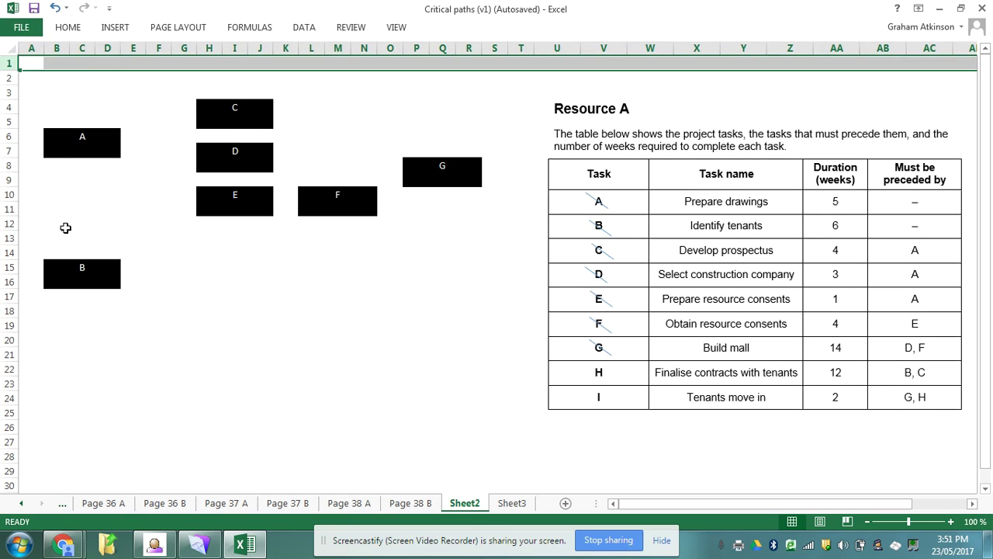
Select cells B15:D16 holding box B.
click(64, 267)
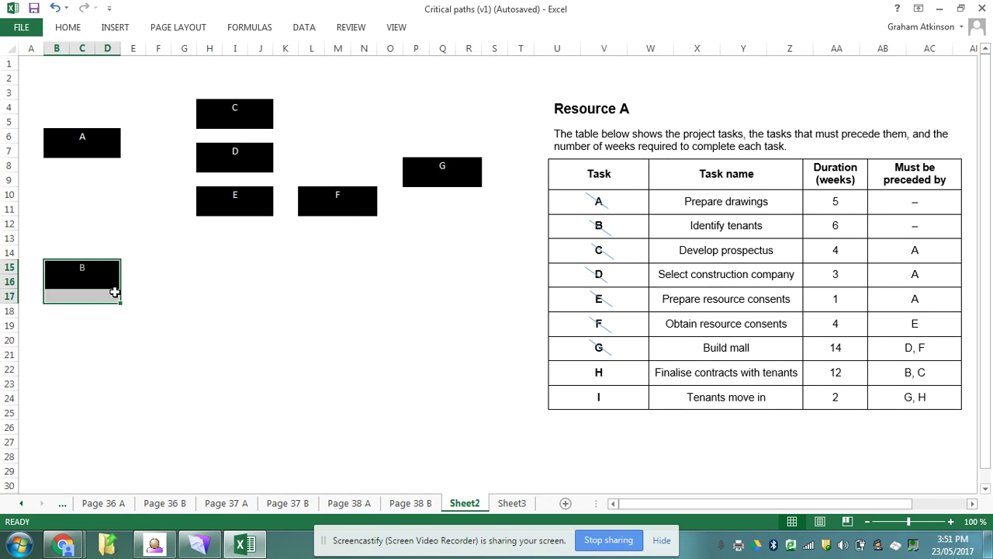
click(114, 292)
drag(58, 265, 111, 285)
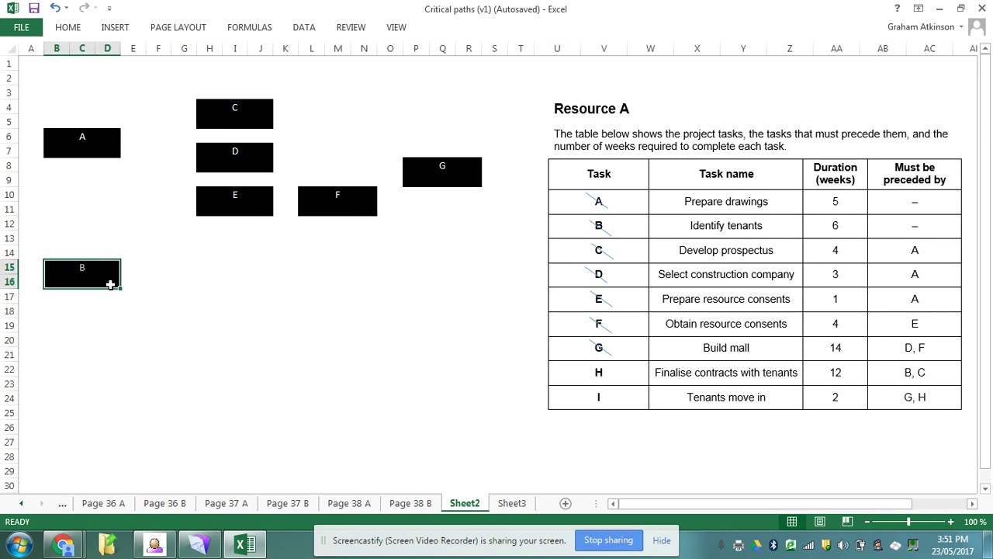
Move box B up to cell B1 at the top left.
key(ctrl+c)
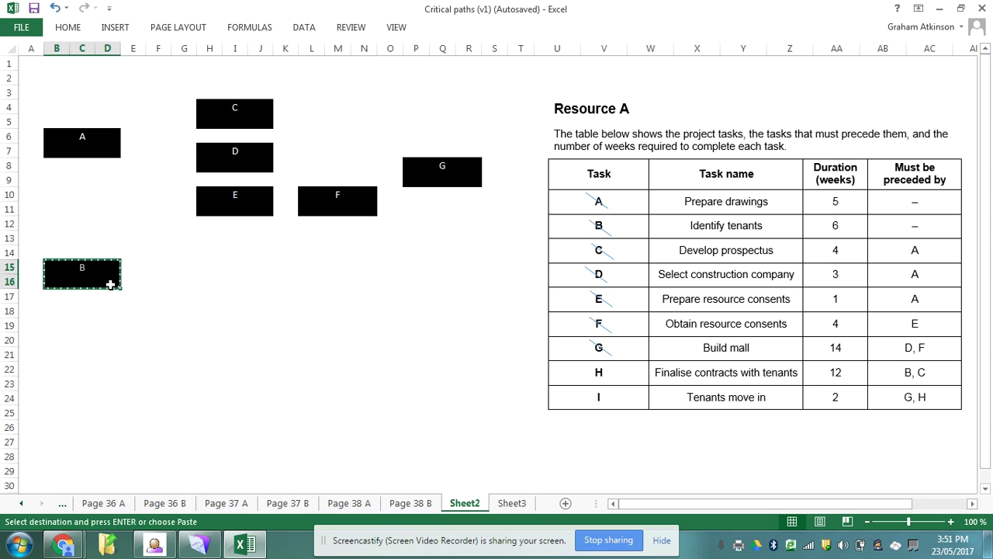
click(62, 61)
key(Return)
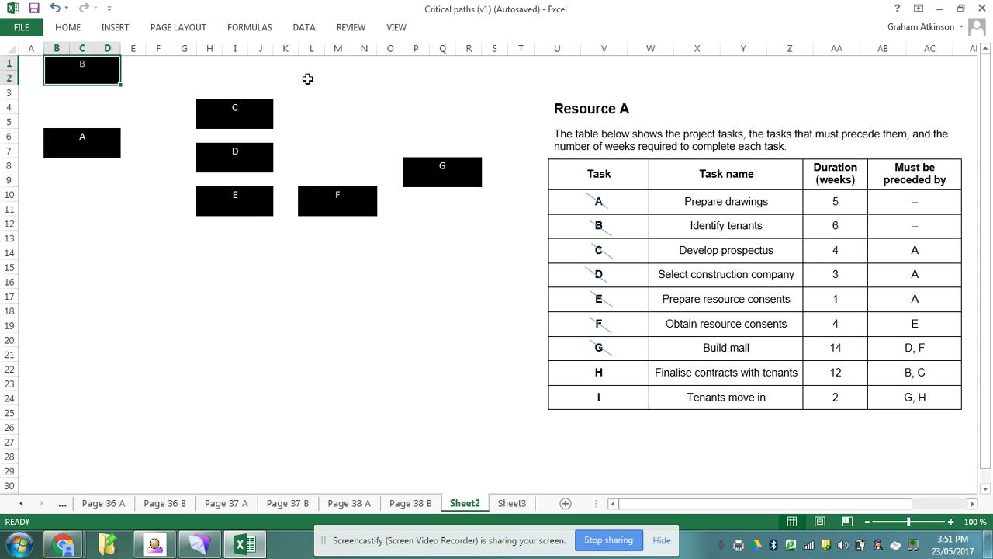
Paste a copy of box B at M2 and label it H.
key(ctrl+c)
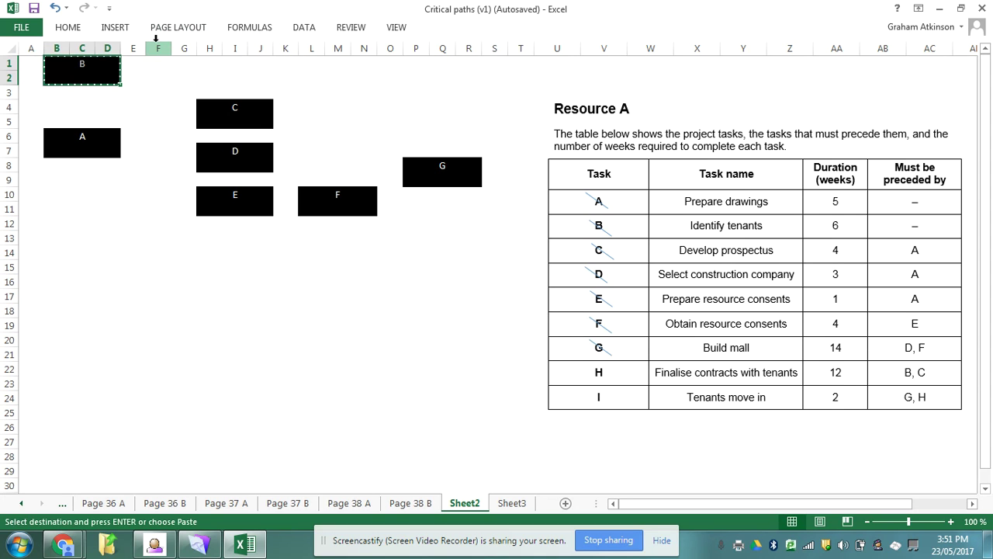
click(339, 74)
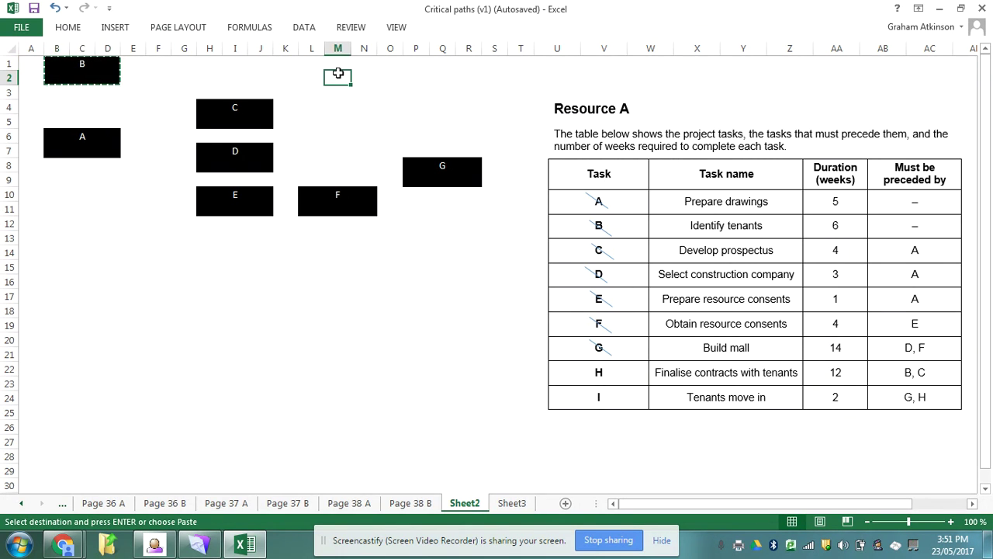
key(ctrl+v)
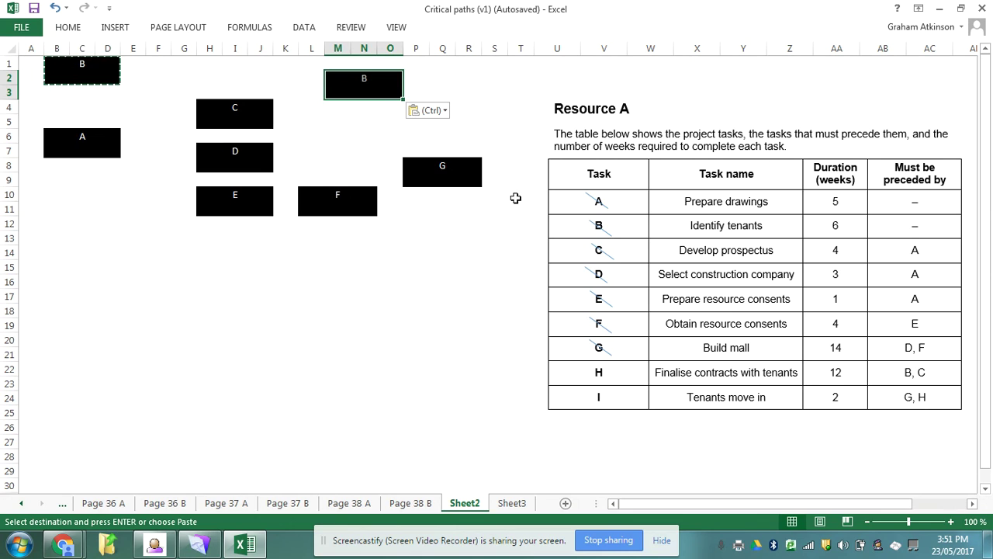
click(368, 79)
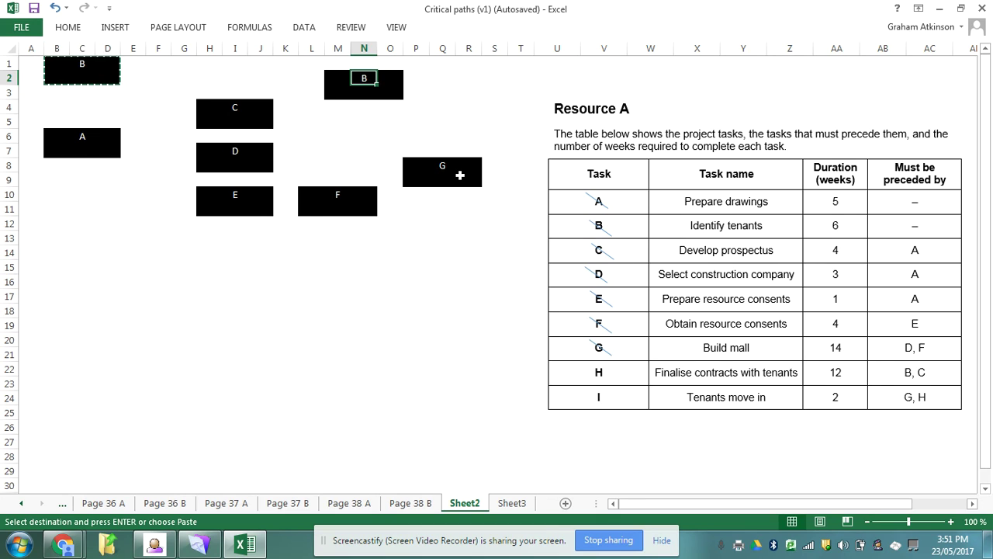
text(H)
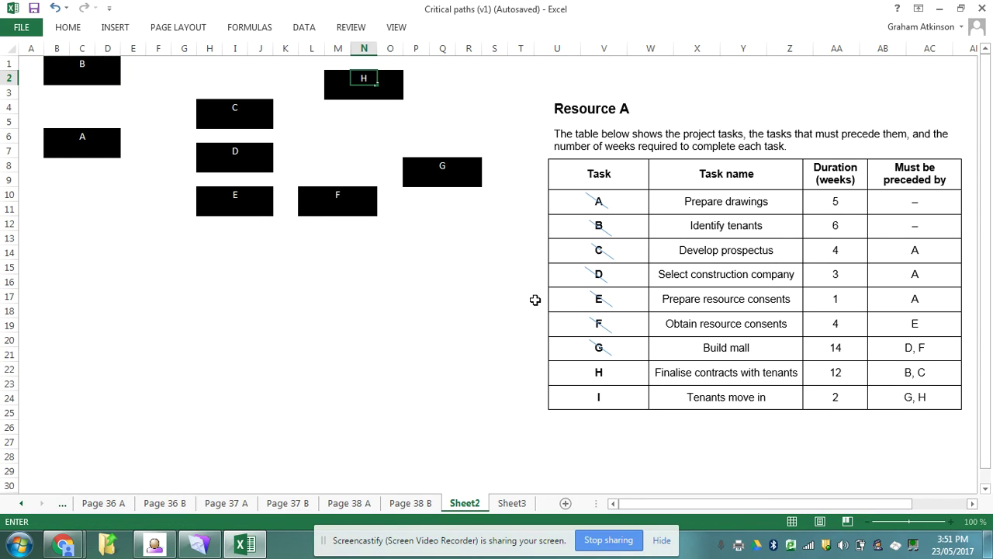
key(Left)
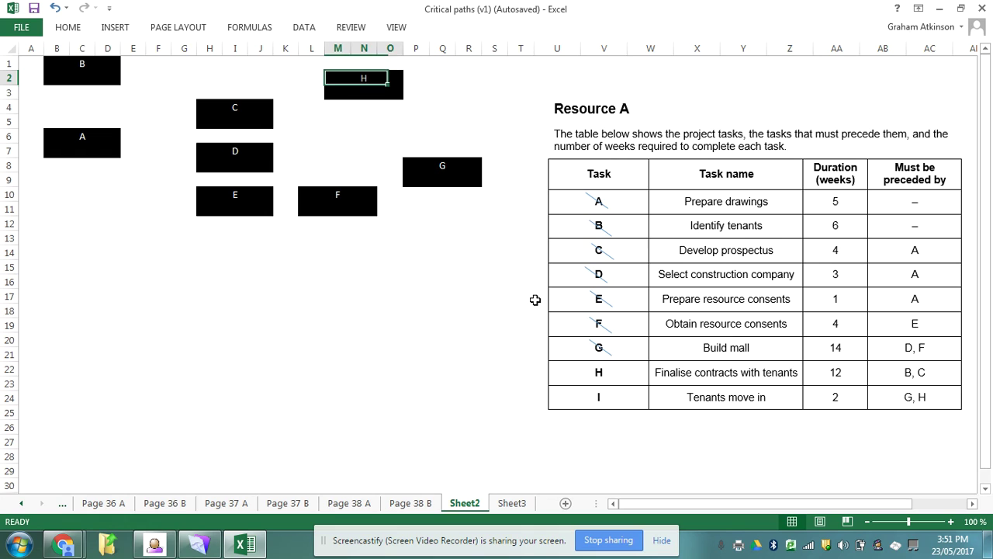
Paste a copy of the H box at T2 and narrow columns T to V.
key(shift+Down)
key(ctrl+c)
key(Right)
key(Right)
key(Right)
key(Right)
key(Right)
key(Right)
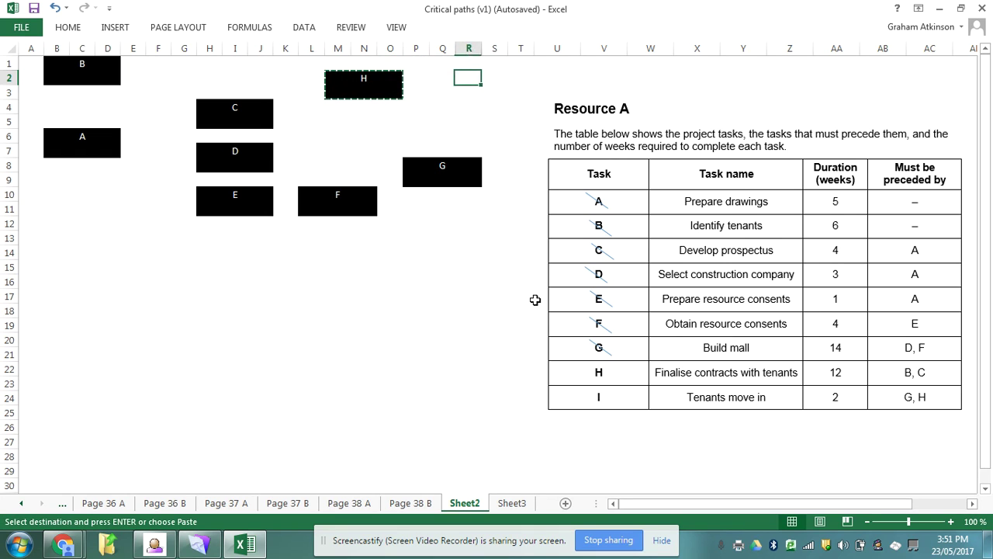
key(Right)
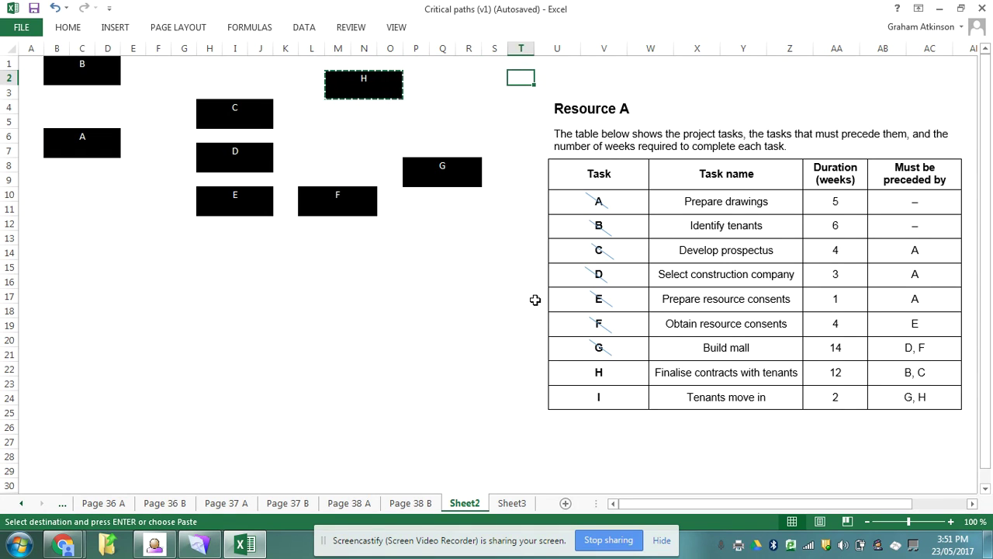
key(ctrl+v)
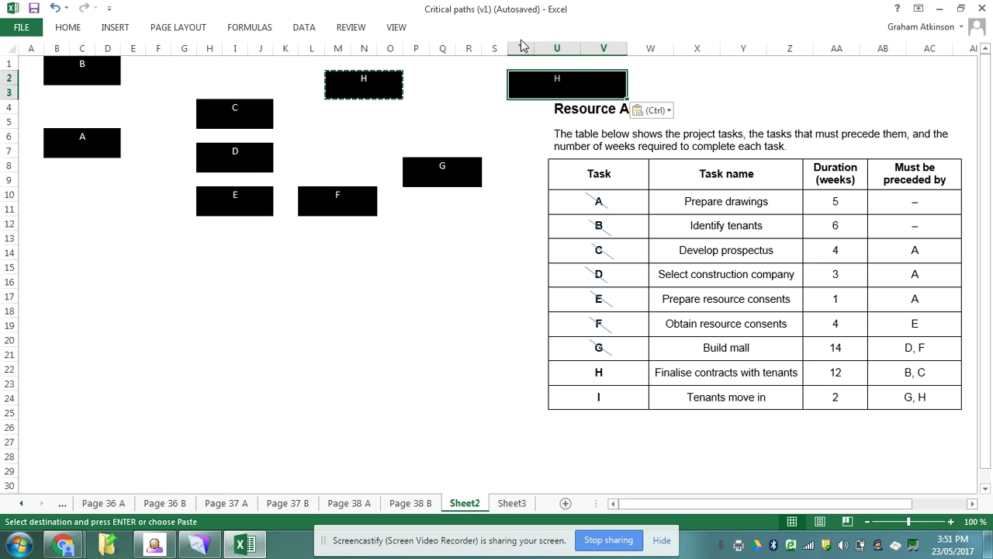
drag(522, 48, 594, 49)
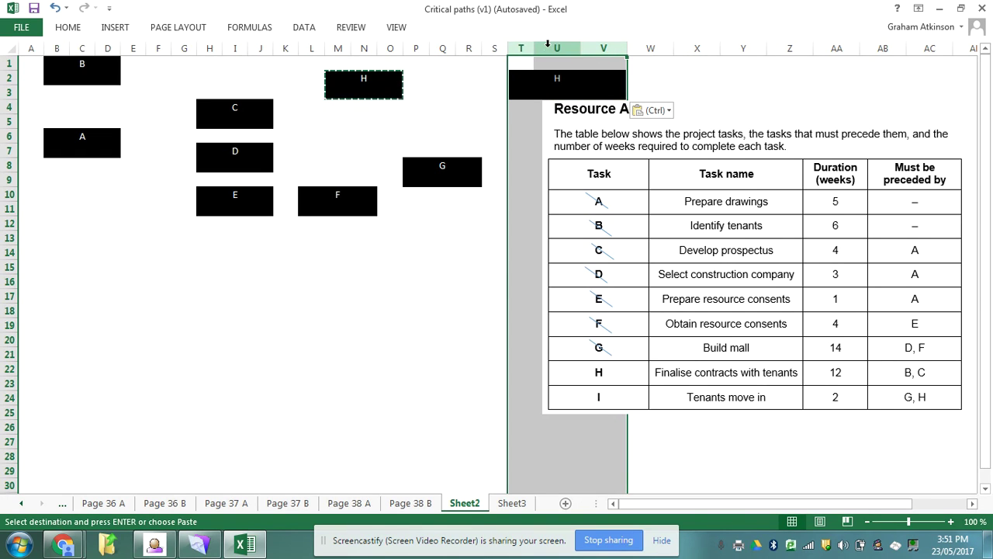
drag(533, 48, 534, 48)
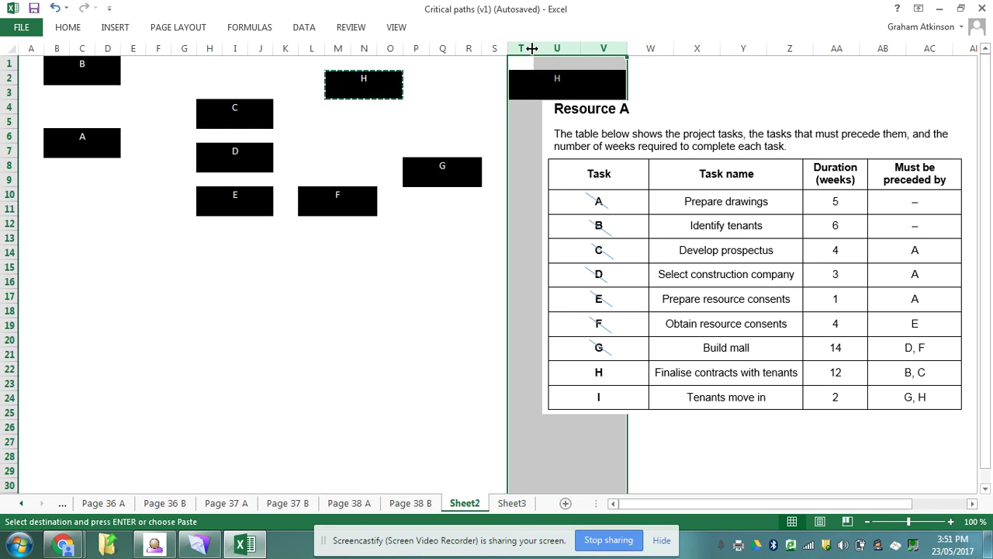
click(532, 49)
mouse_move(541, 46)
mouse_down()
mouse_move(553, 45)
mouse_move(537, 46)
mouse_up()
Label the T2 box I and shift a tick mark onto task A in the table.
click(558, 83)
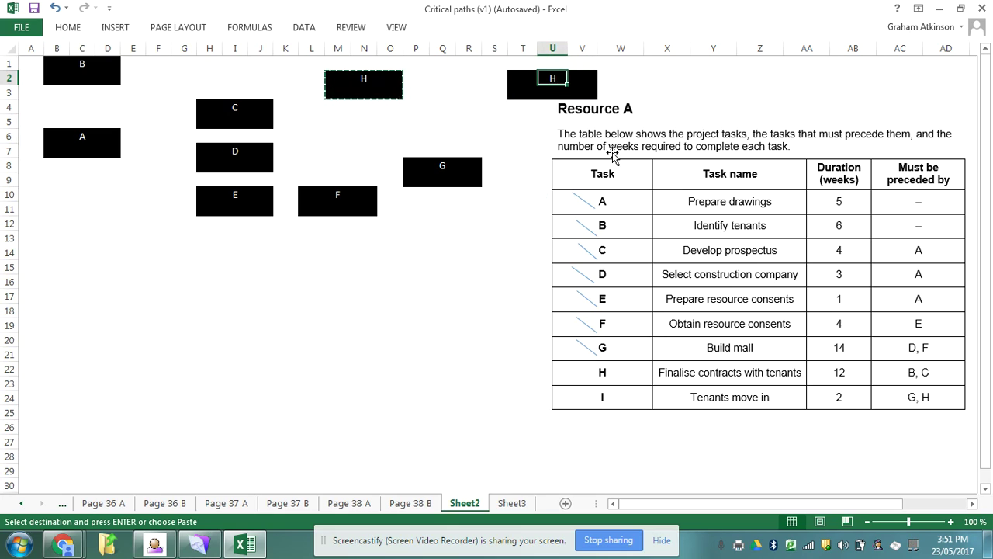
text(I)
key(Return)
key(Down)
key(Down)
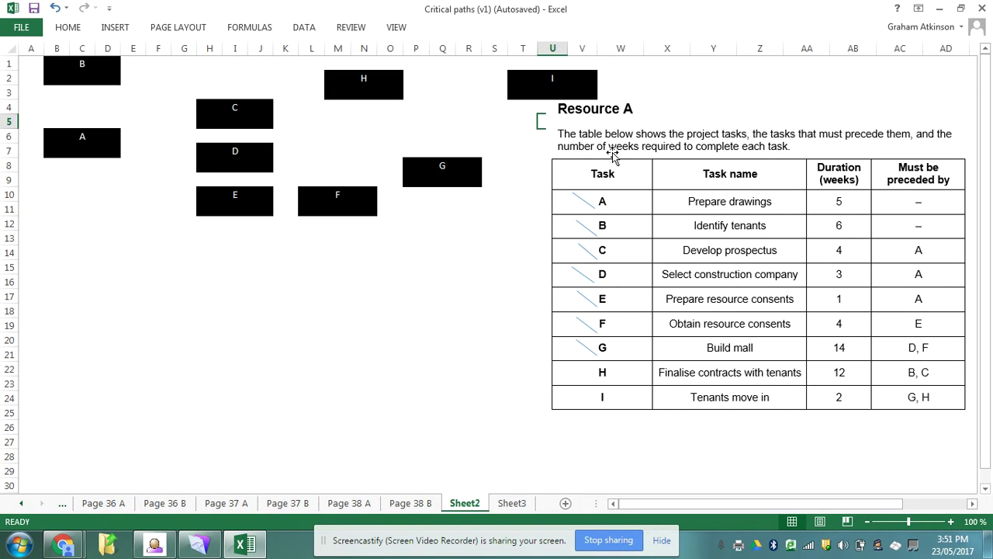
click(582, 200)
mouse_move(582, 201)
mouse_down()
mouse_move(598, 202)
mouse_move(605, 274)
mouse_move(596, 350)
mouse_move(615, 366)
mouse_move(606, 375)
mouse_up()
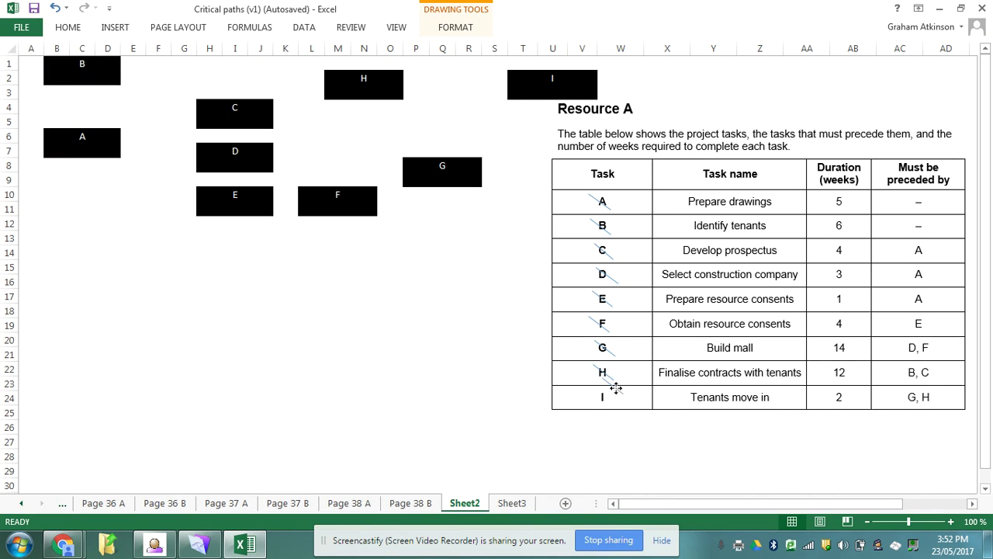
Draw arrows from box B to H and from A to C and D.
click(112, 31)
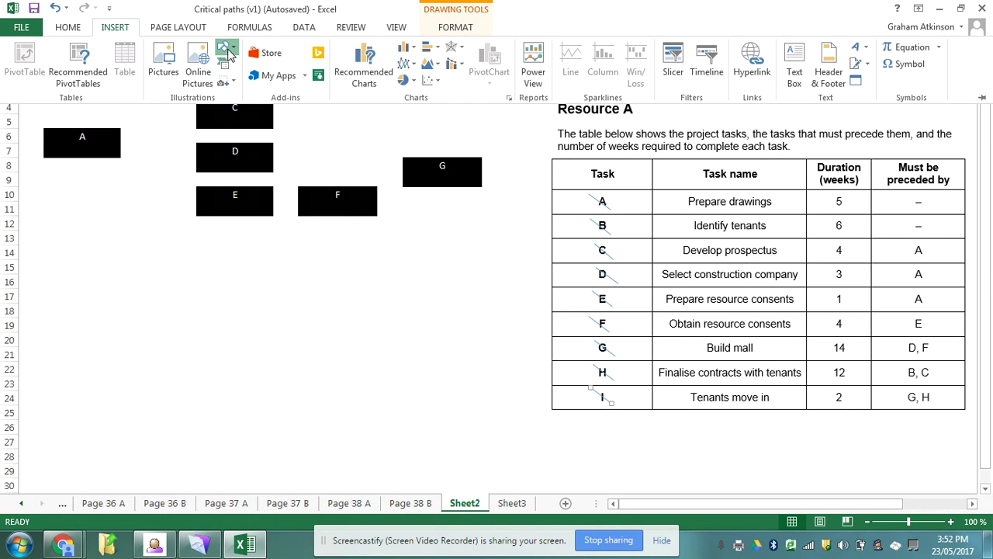
click(223, 52)
click(250, 87)
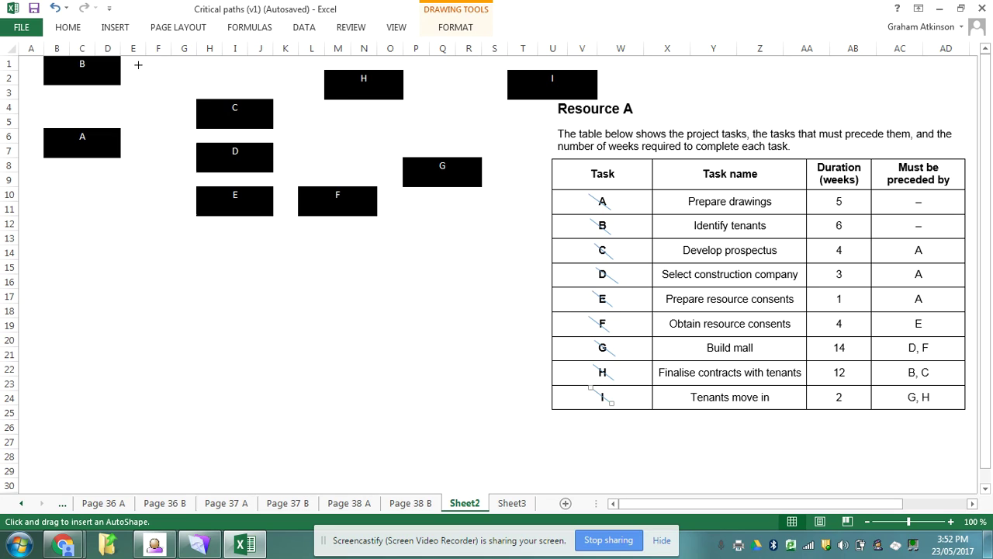
drag(120, 67, 323, 82)
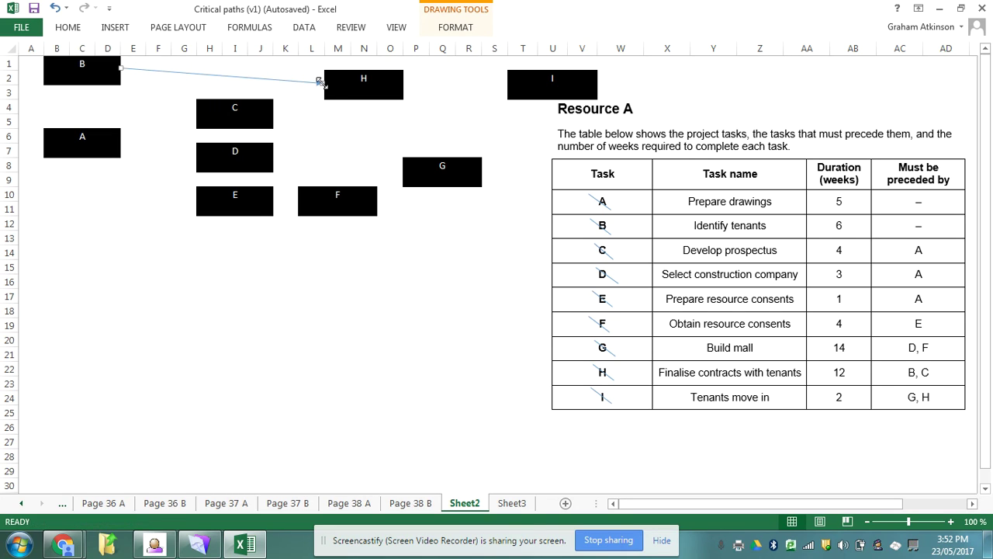
click(117, 27)
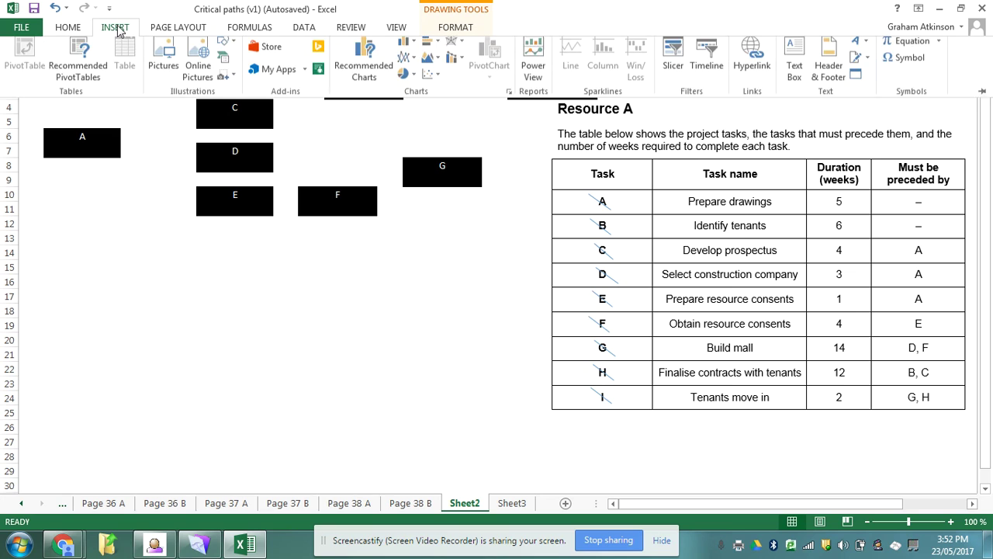
click(224, 49)
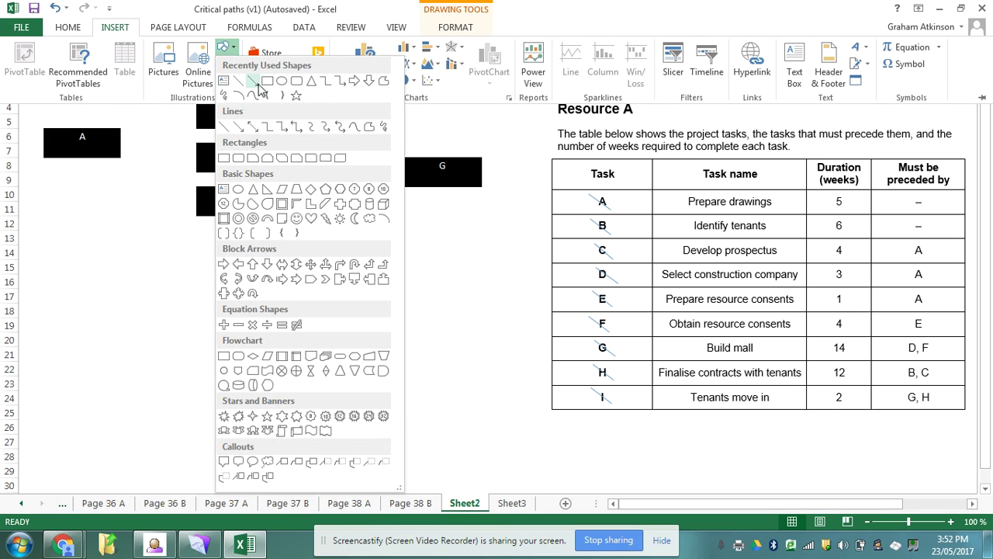
click(252, 81)
drag(121, 143, 194, 114)
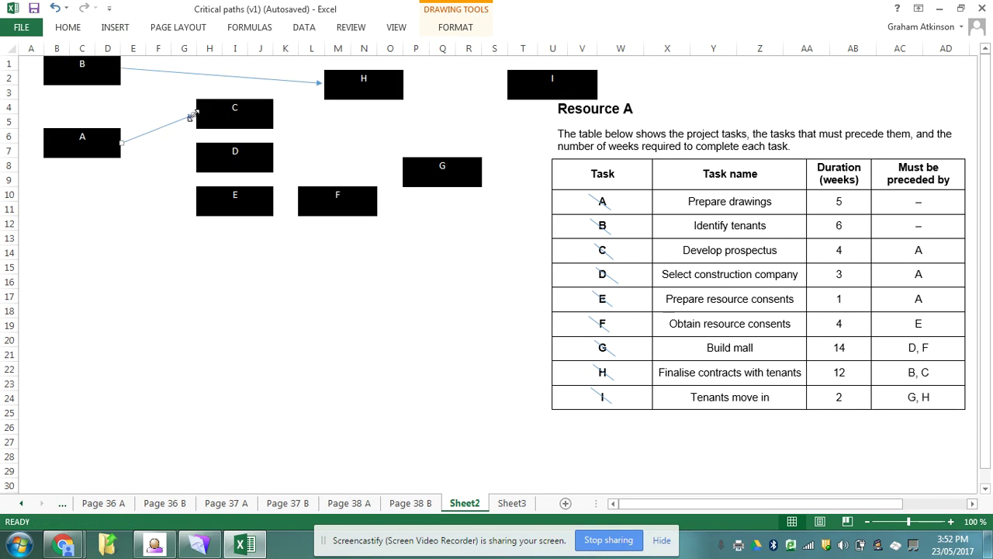
click(117, 28)
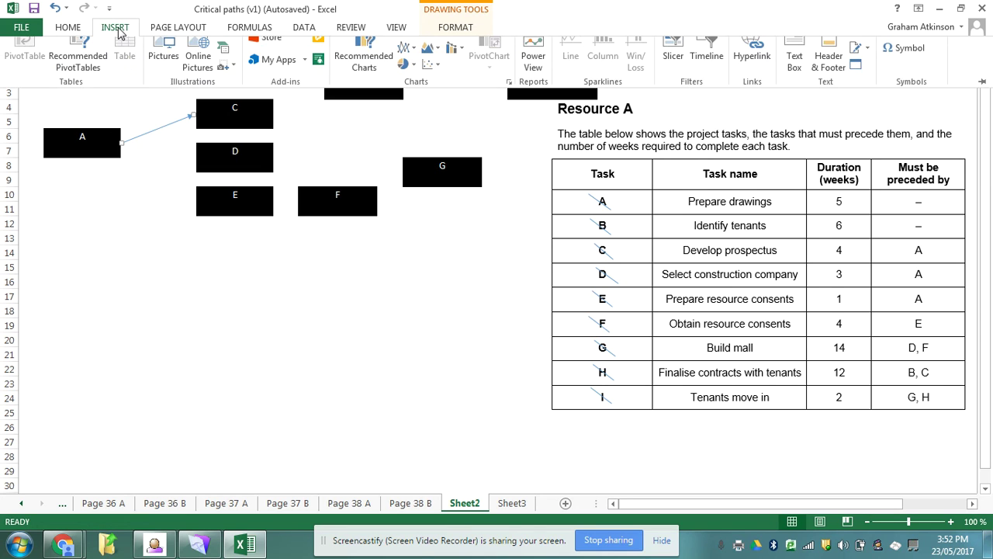
click(223, 47)
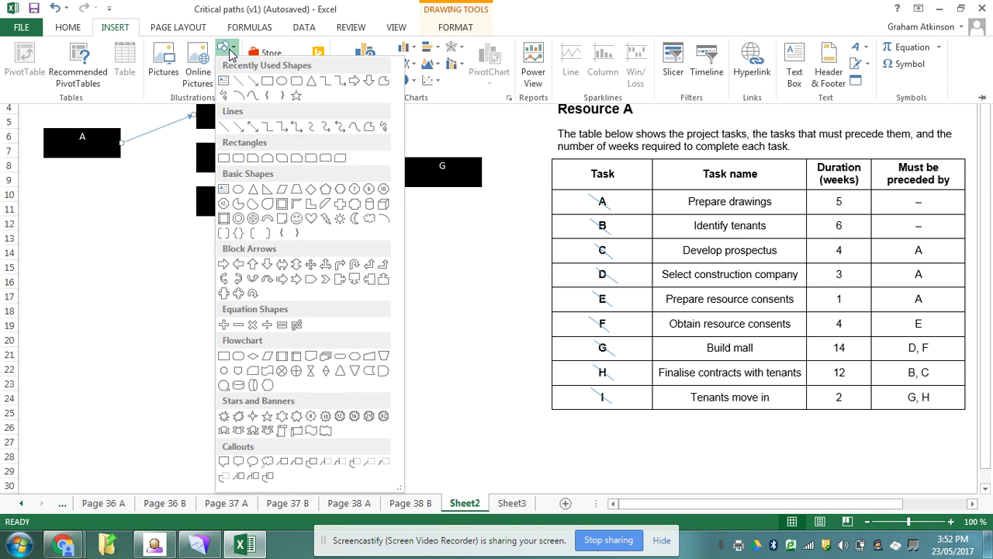
click(248, 81)
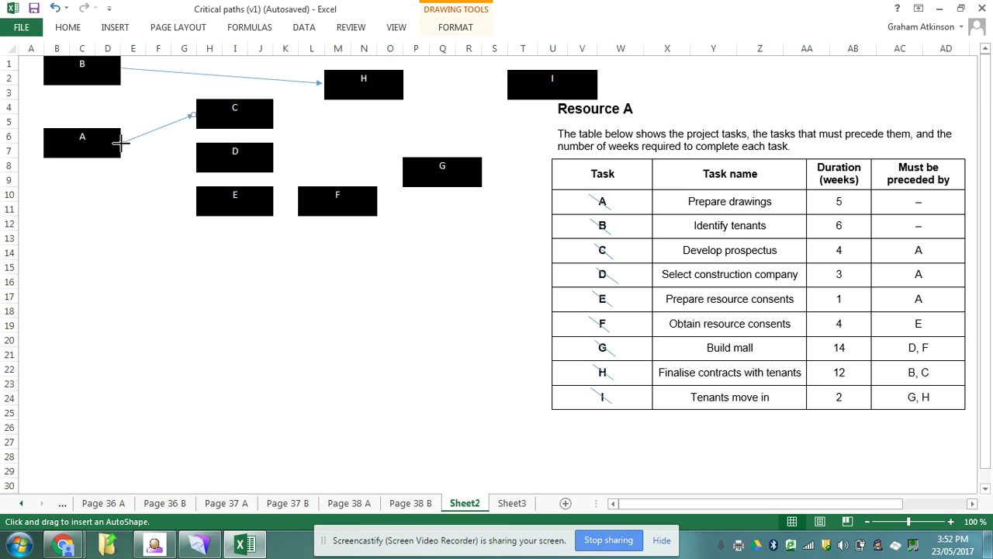
drag(121, 143, 196, 156)
Draw arrows from A to E, E to F, and D to F.
click(124, 29)
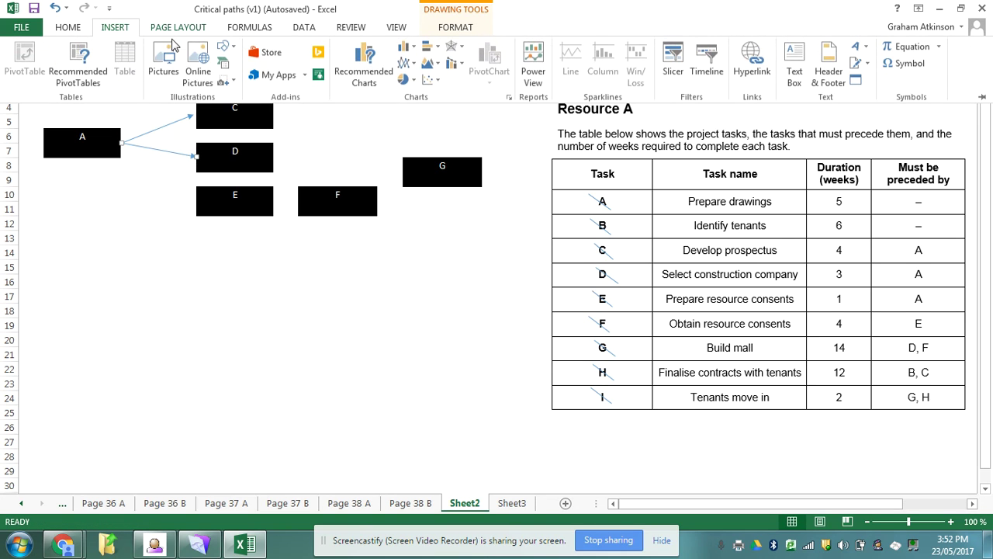
click(222, 46)
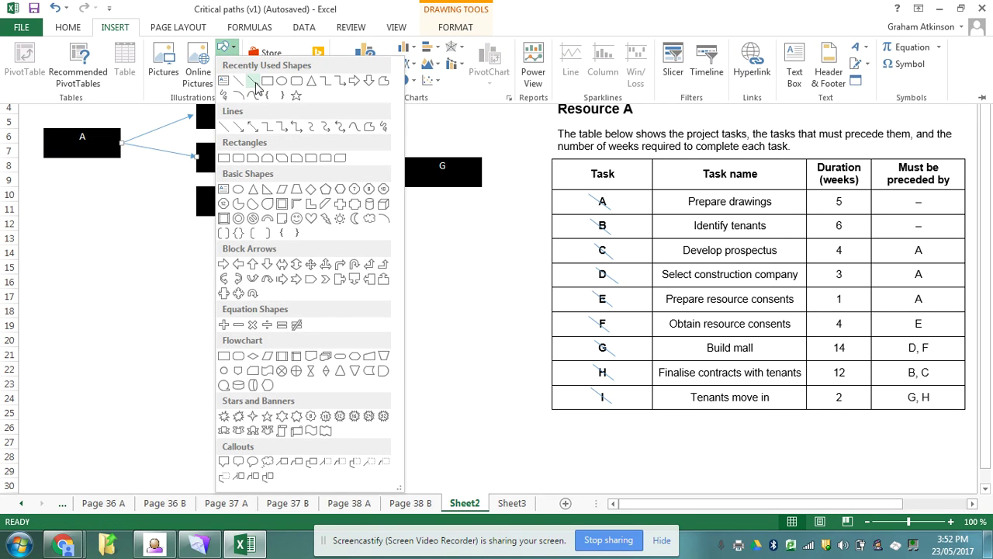
click(253, 82)
drag(120, 142, 192, 199)
click(124, 29)
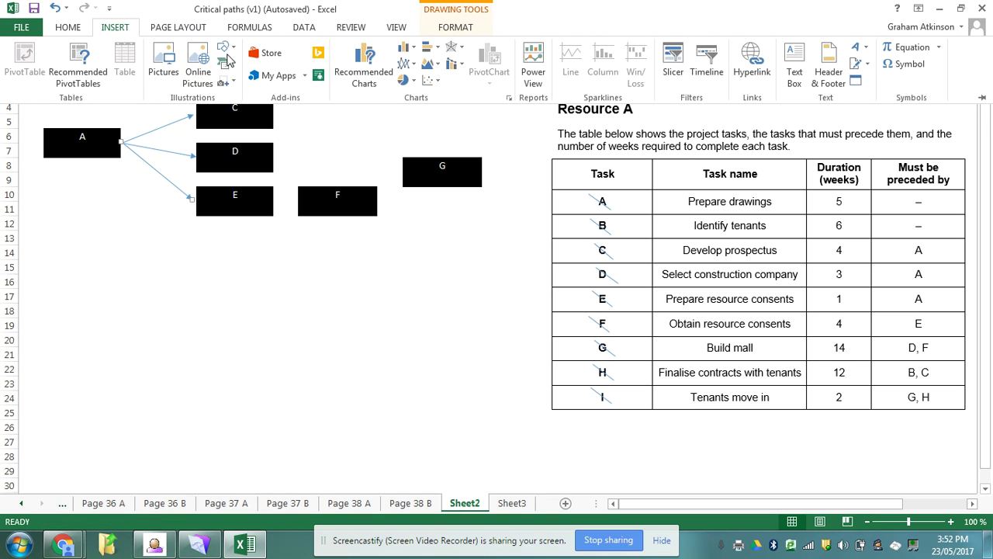
click(223, 47)
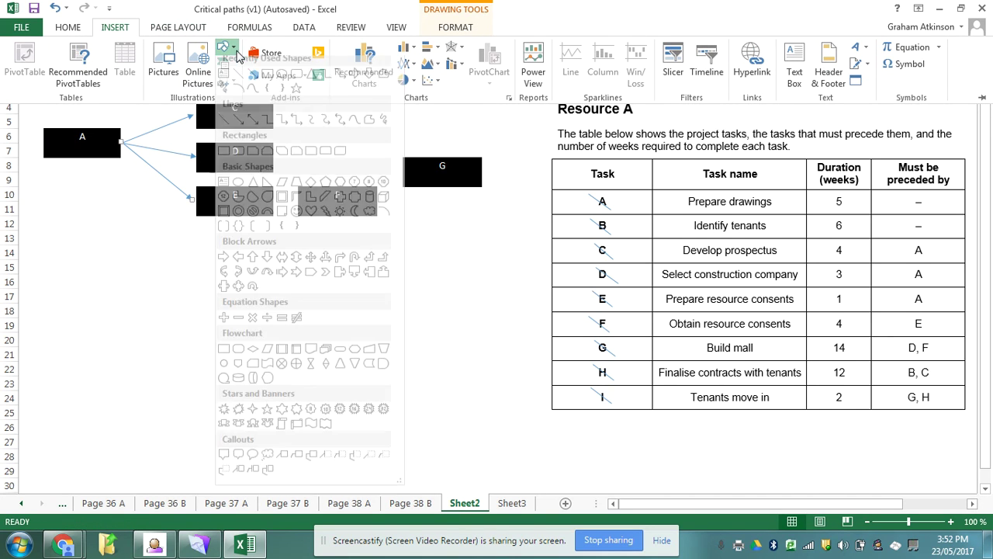
click(252, 81)
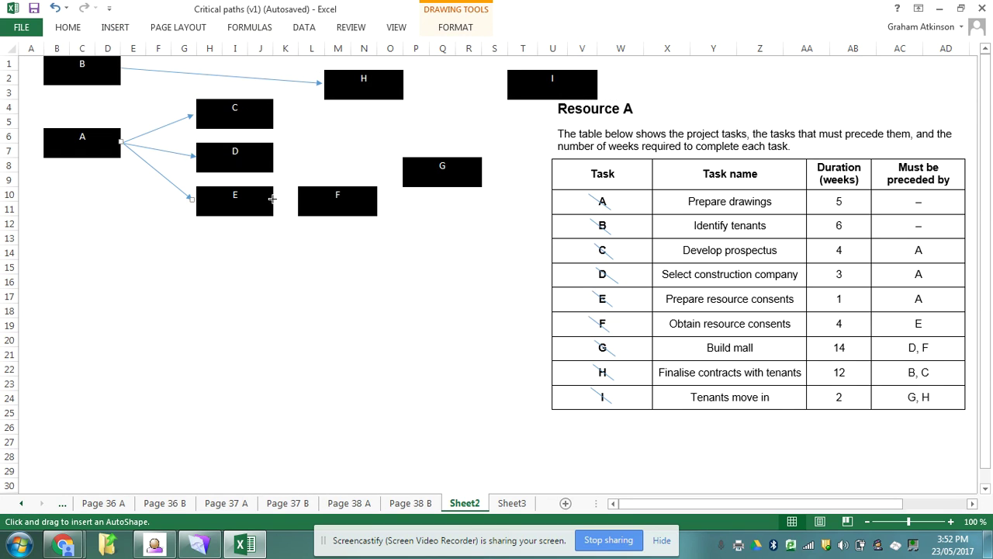
drag(273, 200, 294, 201)
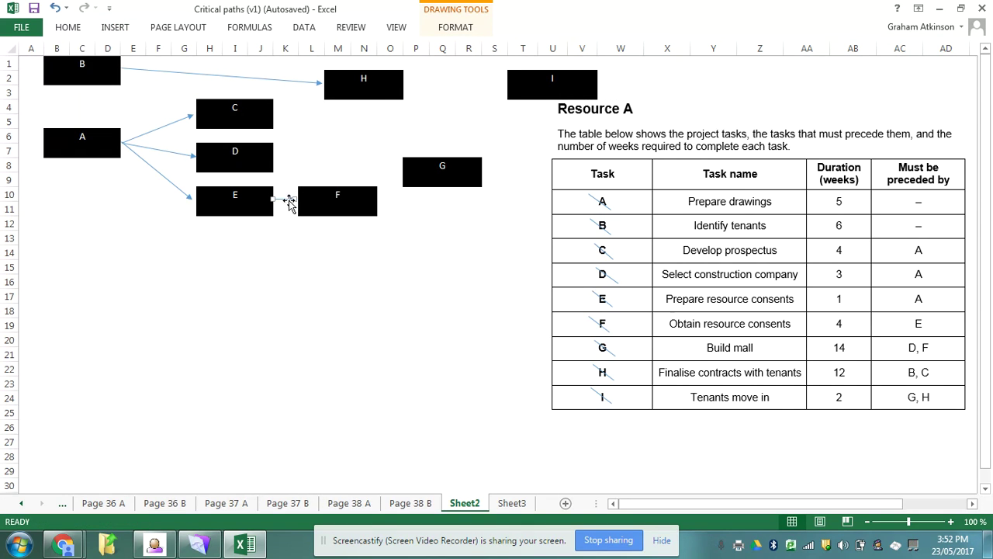
click(121, 31)
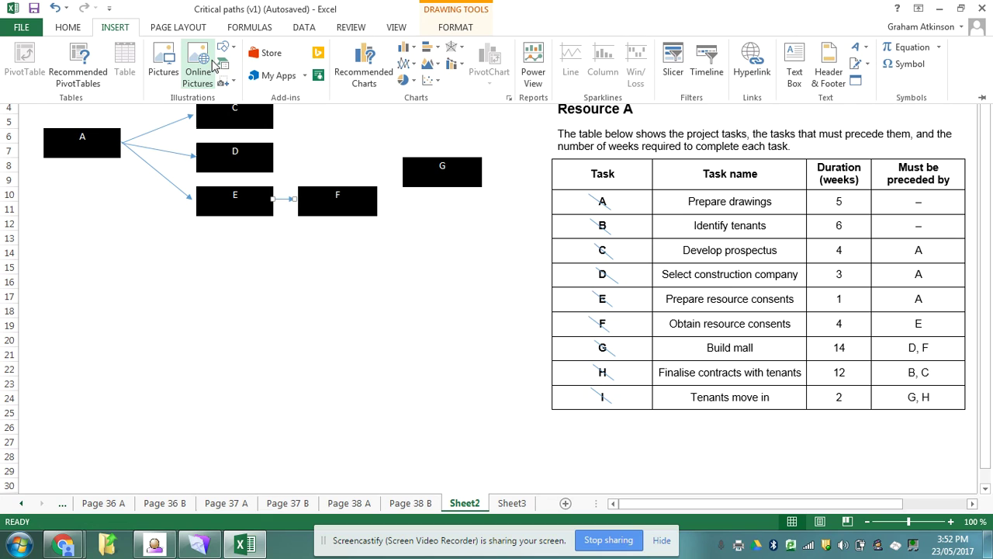
click(223, 46)
click(254, 84)
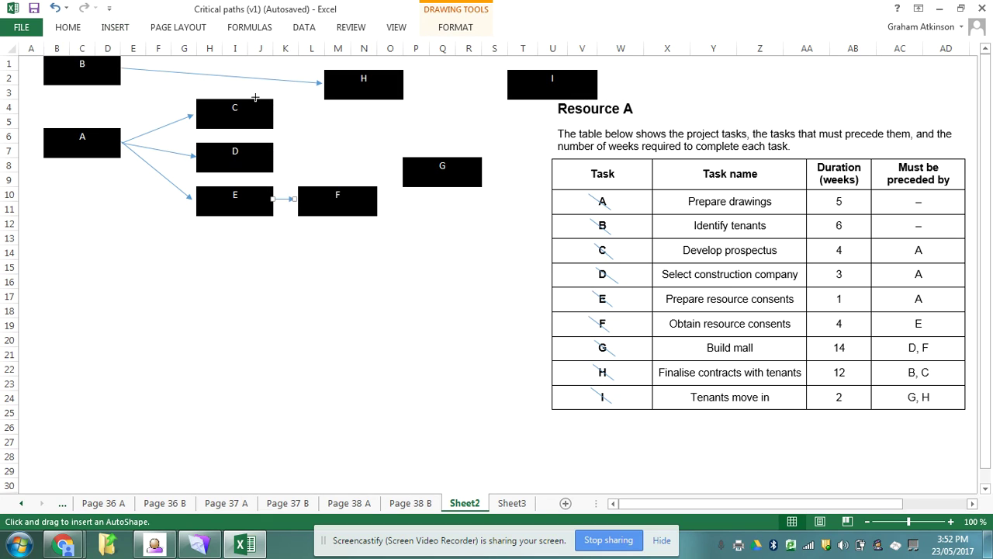
drag(273, 159, 294, 194)
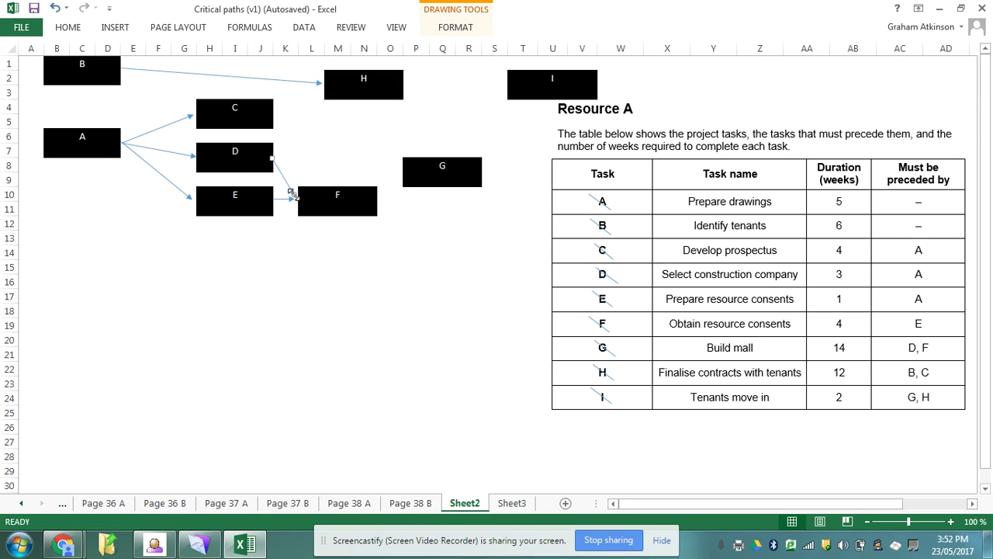
Draw an arrow from box C to box H and redirect D's arrow to box G.
click(115, 27)
click(224, 46)
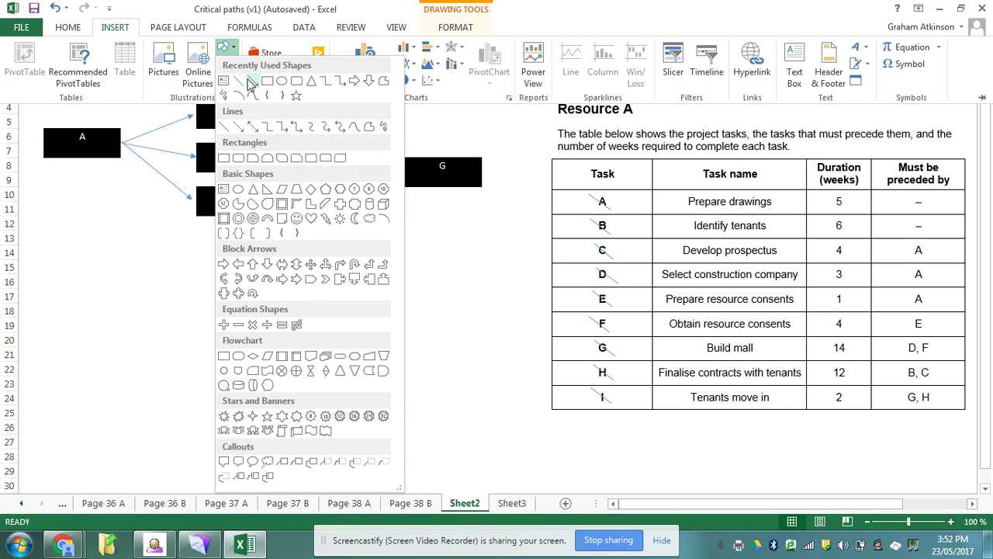
click(250, 82)
drag(273, 114, 321, 82)
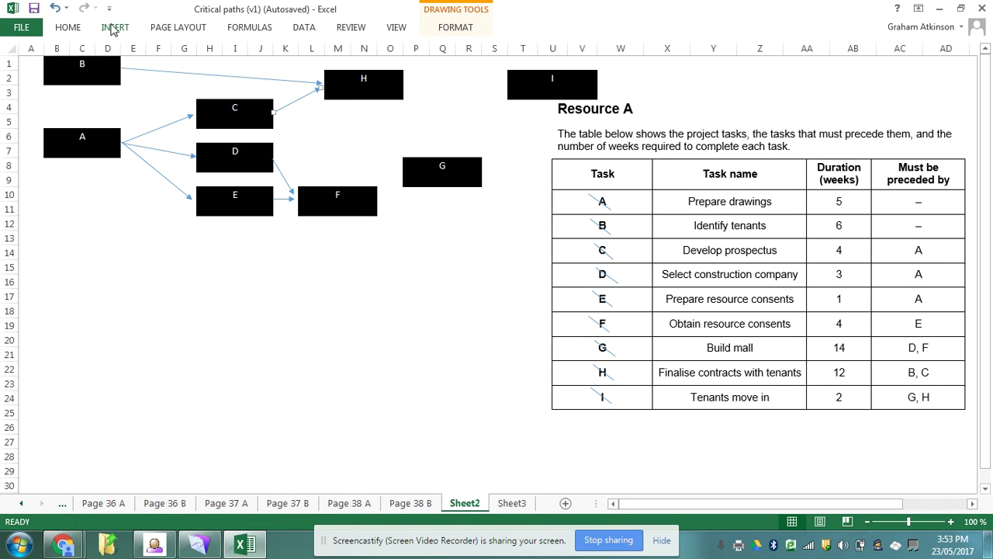
click(288, 184)
drag(299, 199, 404, 170)
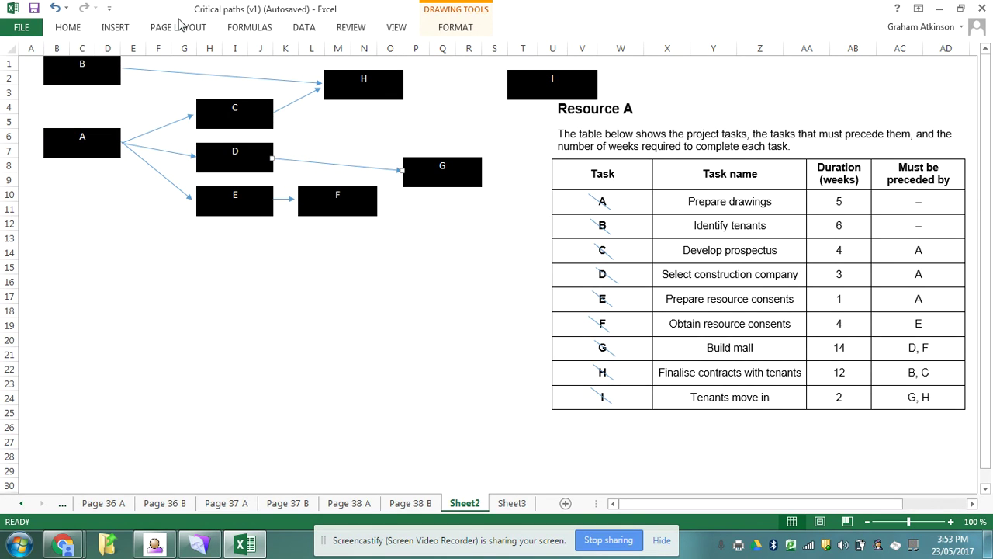
Draw arrows from F to G, H to I, and G to I.
click(104, 28)
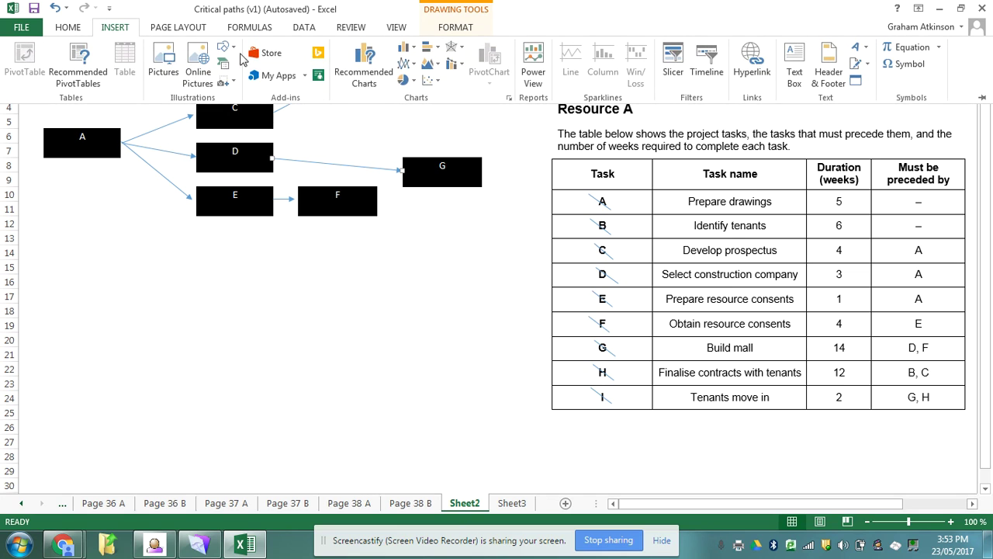
click(227, 48)
click(253, 93)
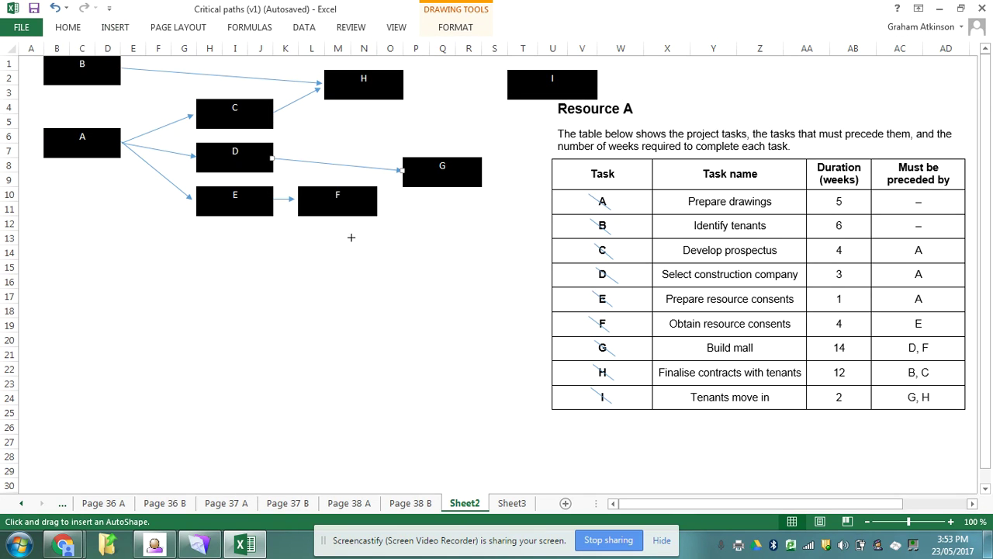
drag(378, 201, 403, 173)
click(115, 28)
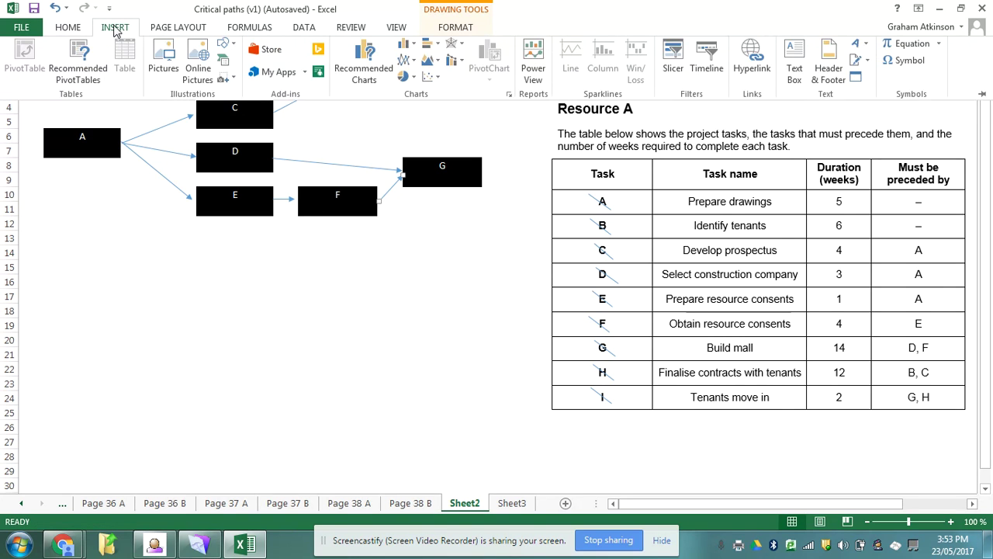
click(224, 45)
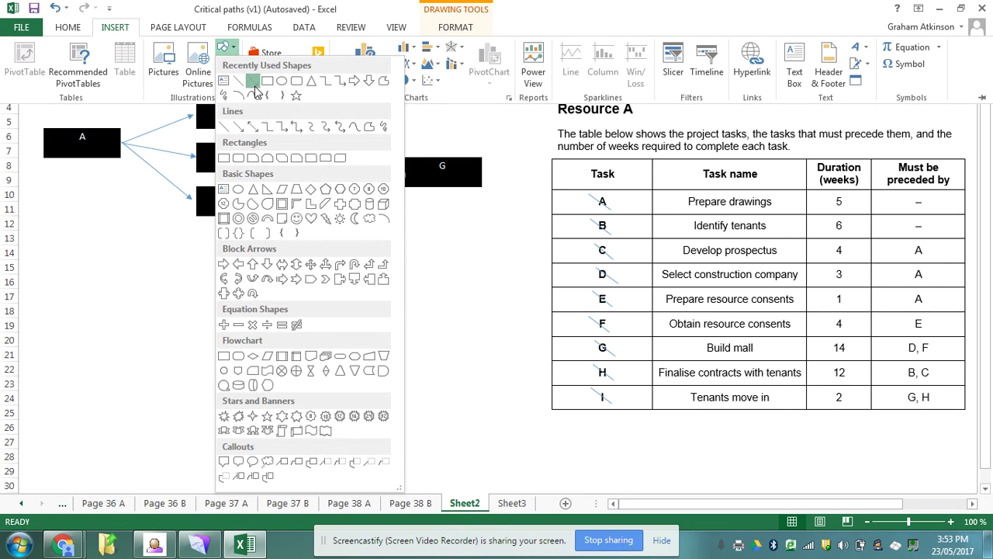
click(253, 83)
drag(405, 87, 501, 81)
click(116, 27)
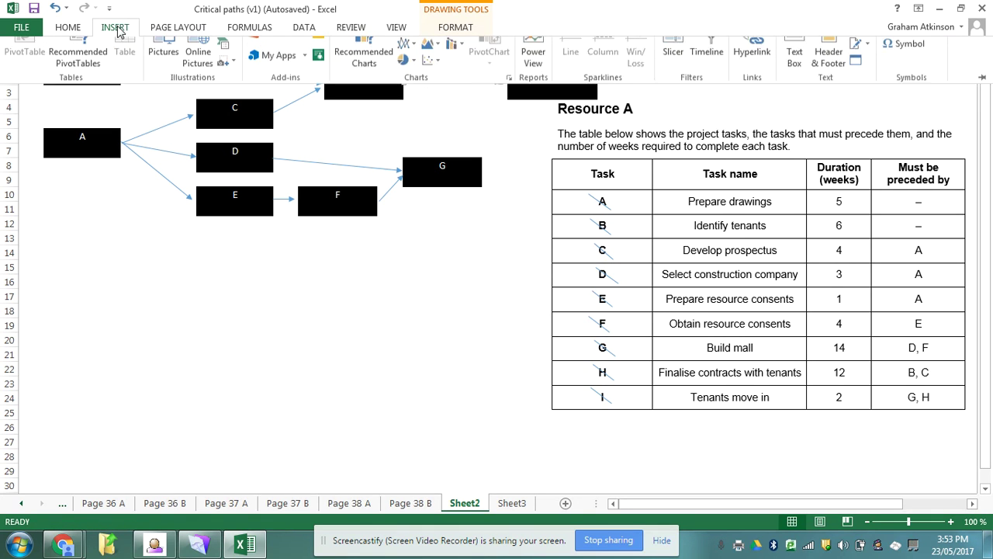
click(233, 48)
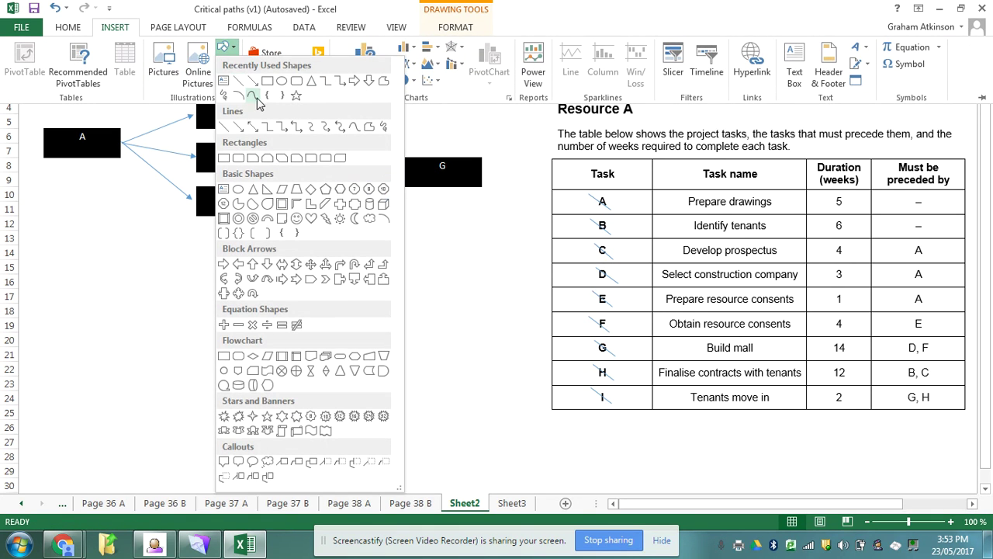
click(253, 82)
drag(486, 169, 505, 93)
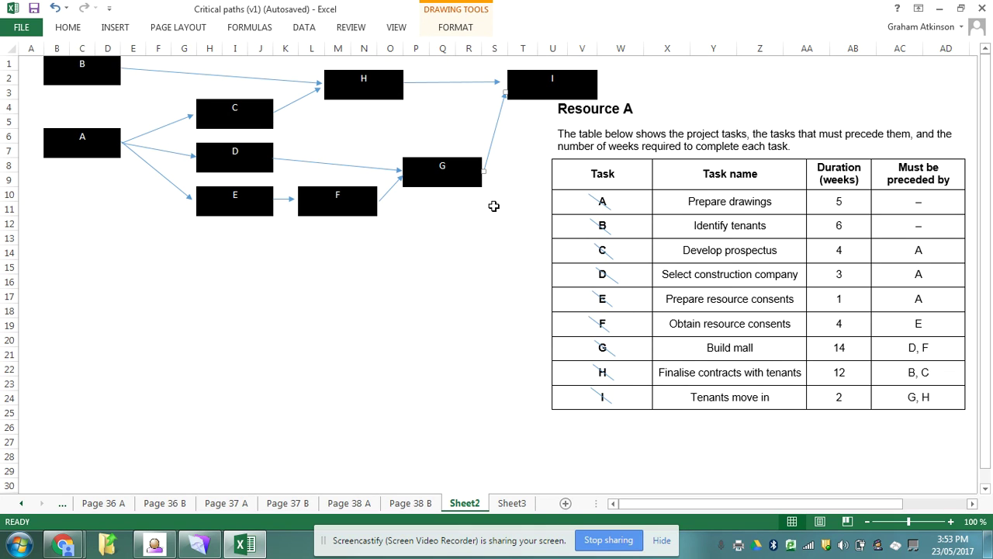
Insert a blank row above row 1 of Sheet2, then deselect the row.
right_click(11, 65)
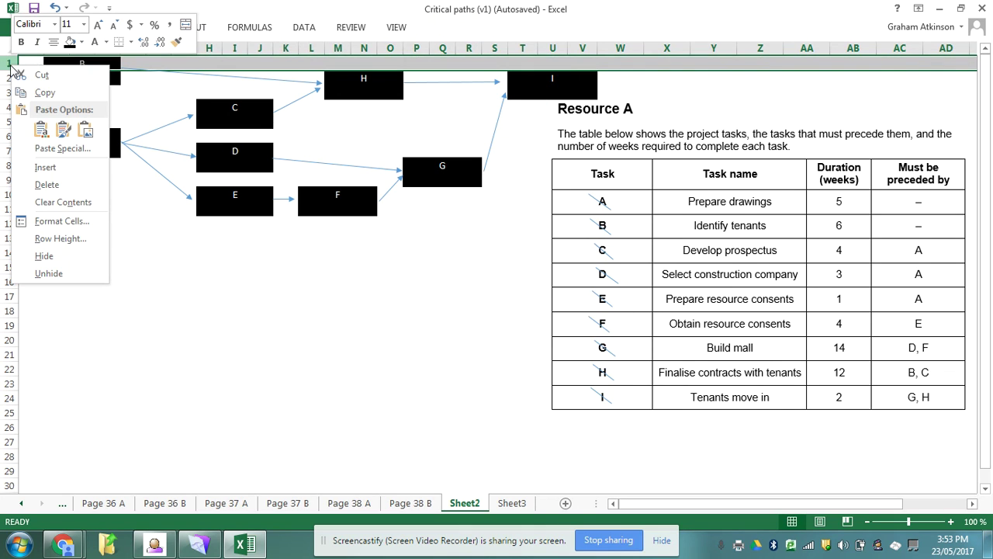
click(47, 167)
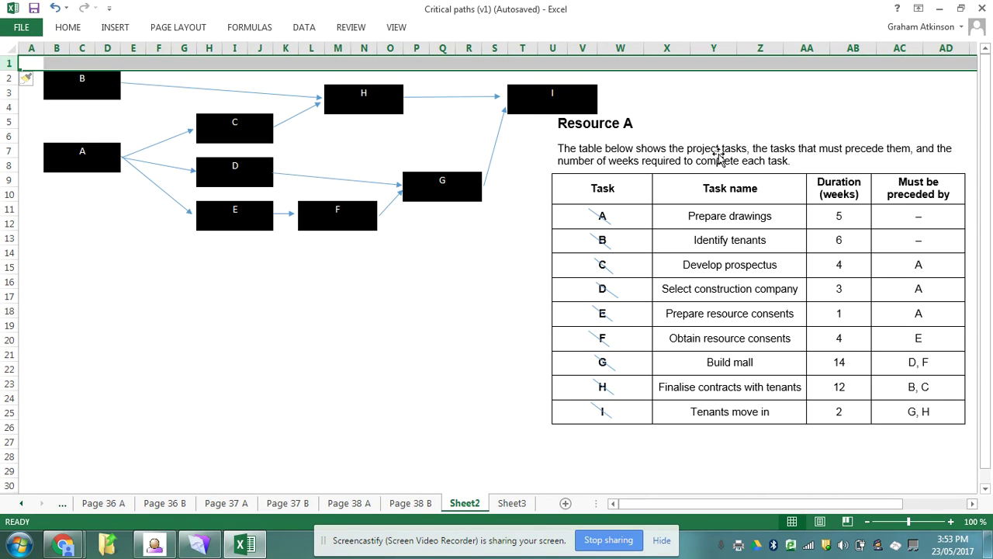
click(368, 402)
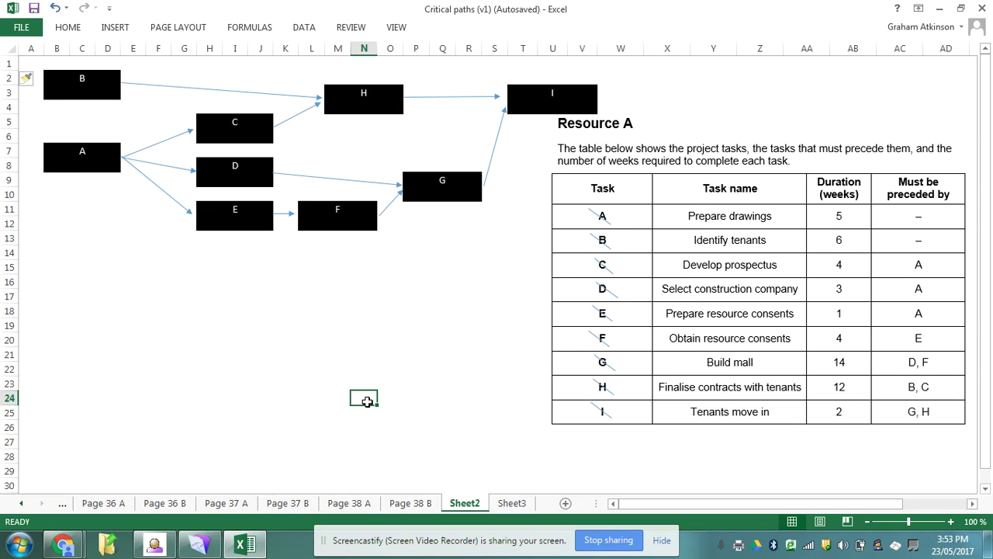